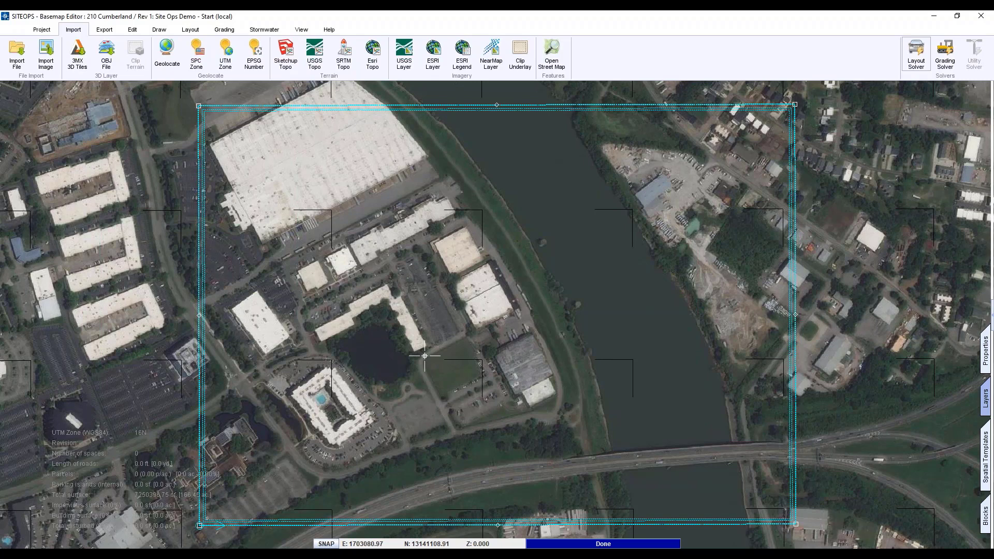
- Deselect the aerial basemap's extent frame so nothing is selected
{"action": "key", "text": "Escape"}
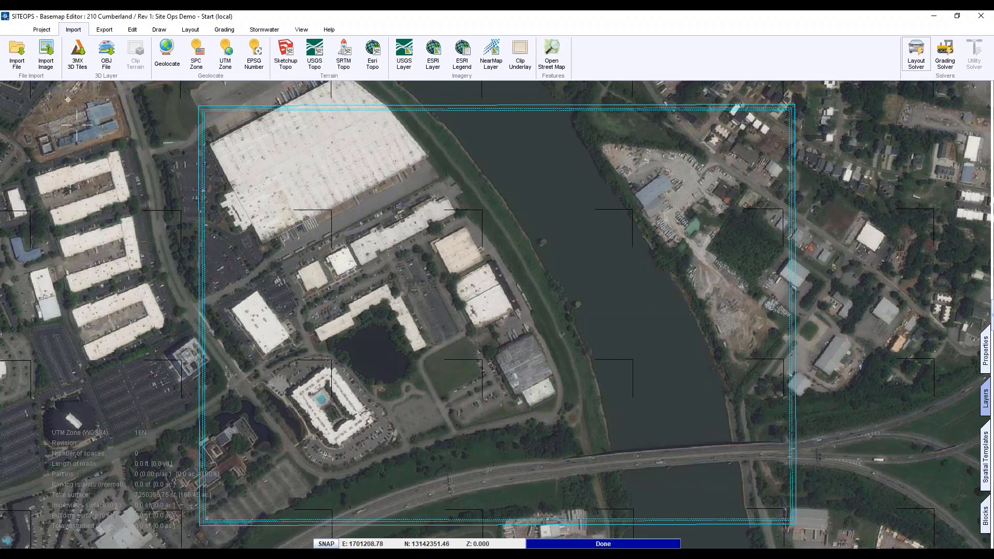
- Import the image 2021 10 04 Site Study.jpg from the Pricing Documents folder onto the map
{"action": "left_click", "coordinate": [45, 62]}
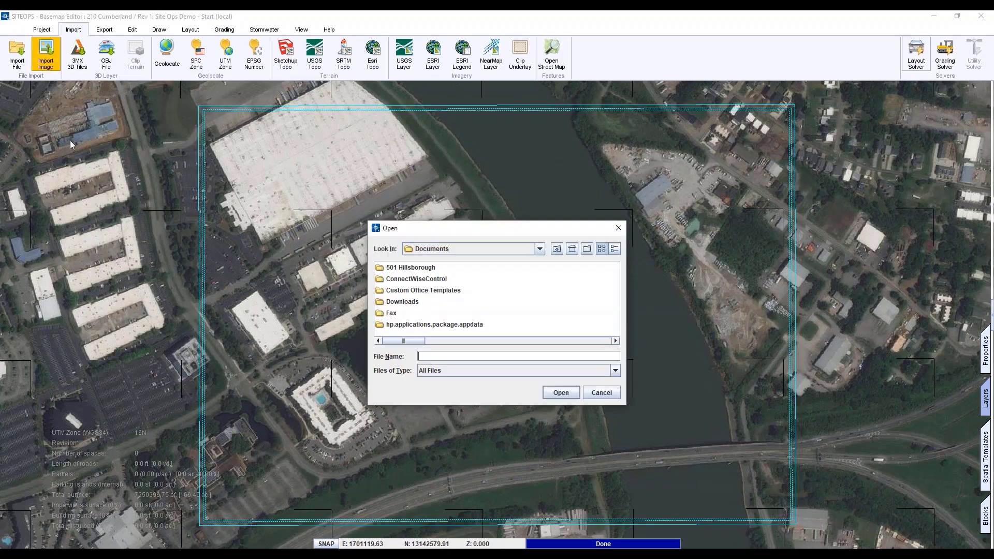
{"action": "left_click", "coordinate": [541, 249]}
{"action": "scroll", "coordinate": [481, 302], "scroll_direction": "up", "scroll_amount": 5}
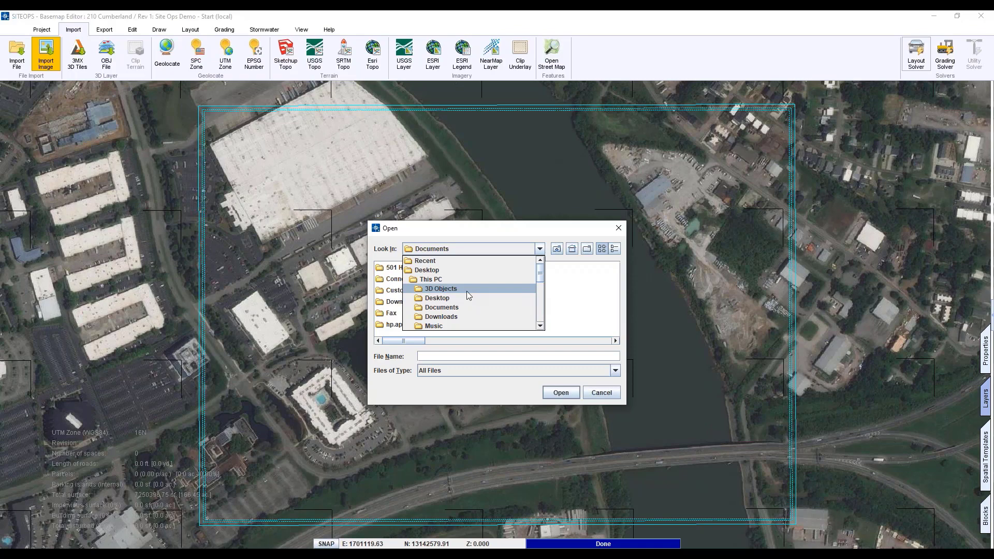
{"action": "left_click", "coordinate": [467, 291]}
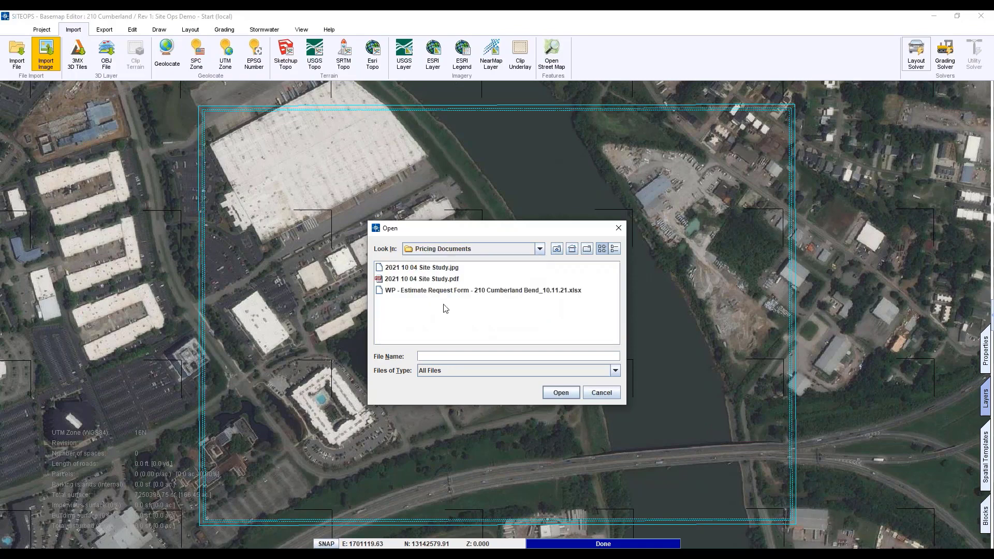
{"action": "double_click", "coordinate": [440, 269]}
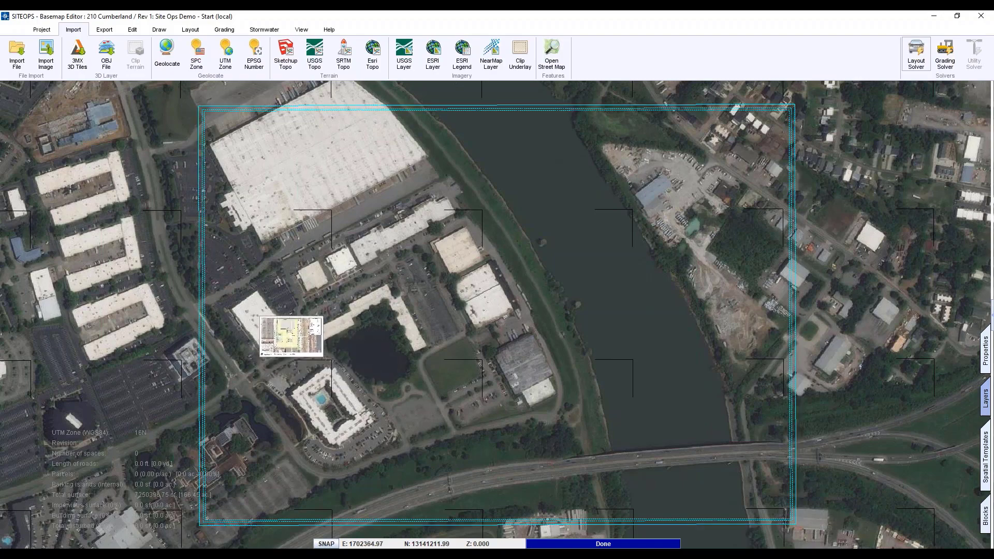
- Place the site plan image beside the pond, west of the long office building
{"action": "left_click", "coordinate": [291, 336]}
{"action": "scroll", "coordinate": [289, 342], "scroll_direction": "up", "scroll_amount": 5}
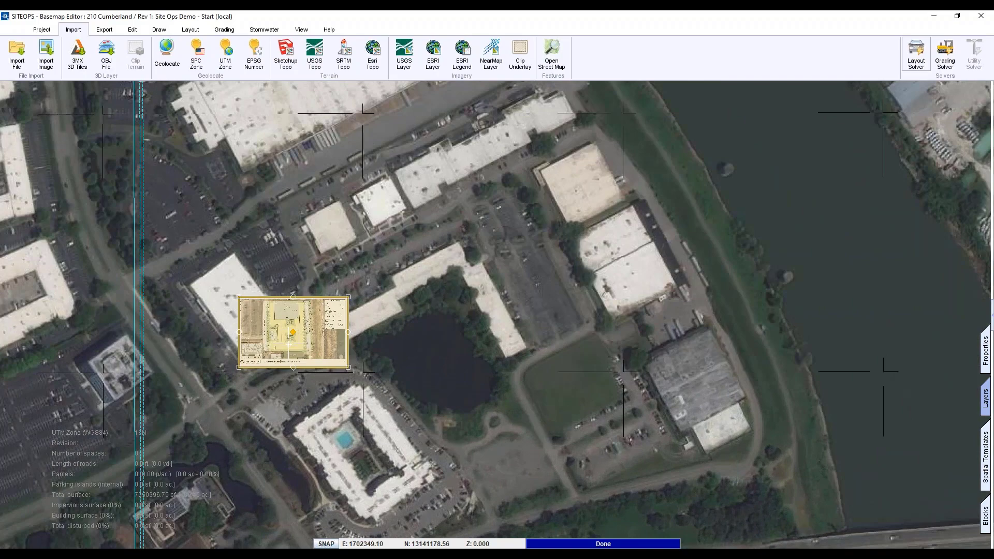
{"action": "scroll", "coordinate": [289, 346], "scroll_direction": "up", "scroll_amount": 3}
{"action": "scroll", "coordinate": [287, 347], "scroll_direction": "down", "scroll_amount": 1}
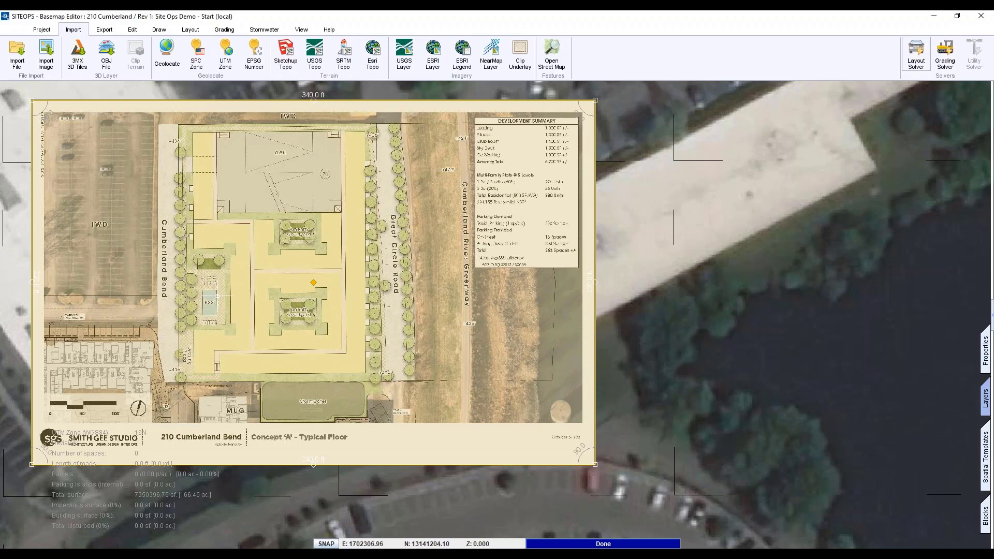
{"action": "scroll", "coordinate": [218, 296], "scroll_direction": "down", "scroll_amount": 2}
{"action": "scroll", "coordinate": [217, 295], "scroll_direction": "down", "scroll_amount": 2}
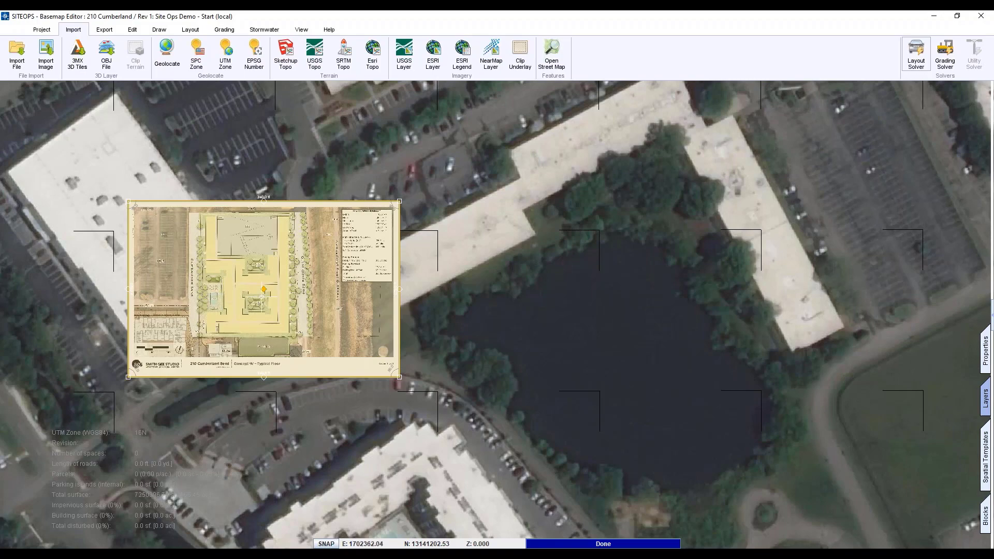
{"action": "scroll", "coordinate": [263, 296], "scroll_direction": "down", "scroll_amount": 1}
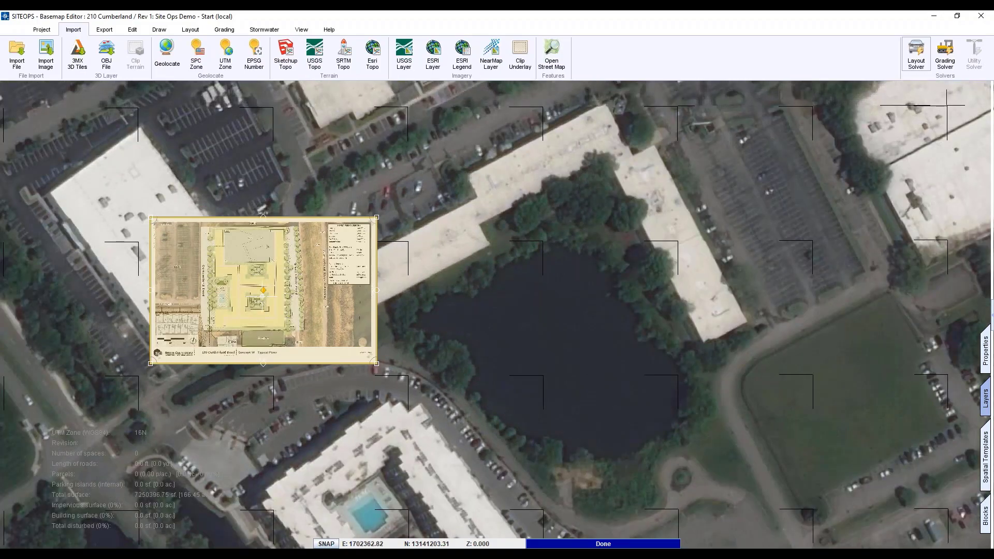
{"action": "scroll", "coordinate": [262, 296], "scroll_direction": "down", "scroll_amount": 1}
{"action": "scroll", "coordinate": [263, 295], "scroll_direction": "up", "scroll_amount": 2}
{"action": "scroll", "coordinate": [262, 296], "scroll_direction": "down", "scroll_amount": 1}
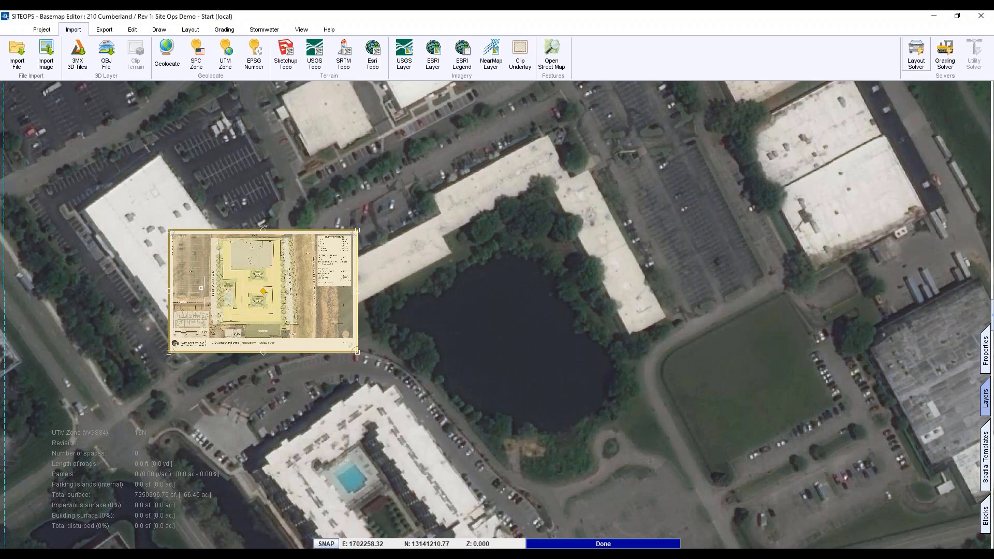
- Recentre the map on the site area and reselect the site plan overlay
{"action": "left_click", "coordinate": [421, 310]}
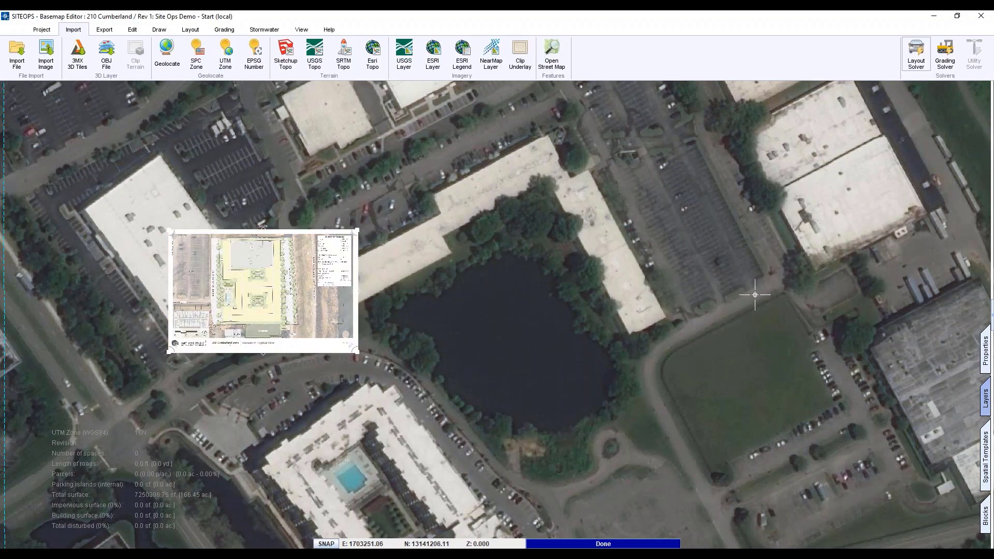
{"action": "scroll", "coordinate": [755, 294], "scroll_direction": "down", "scroll_amount": 1}
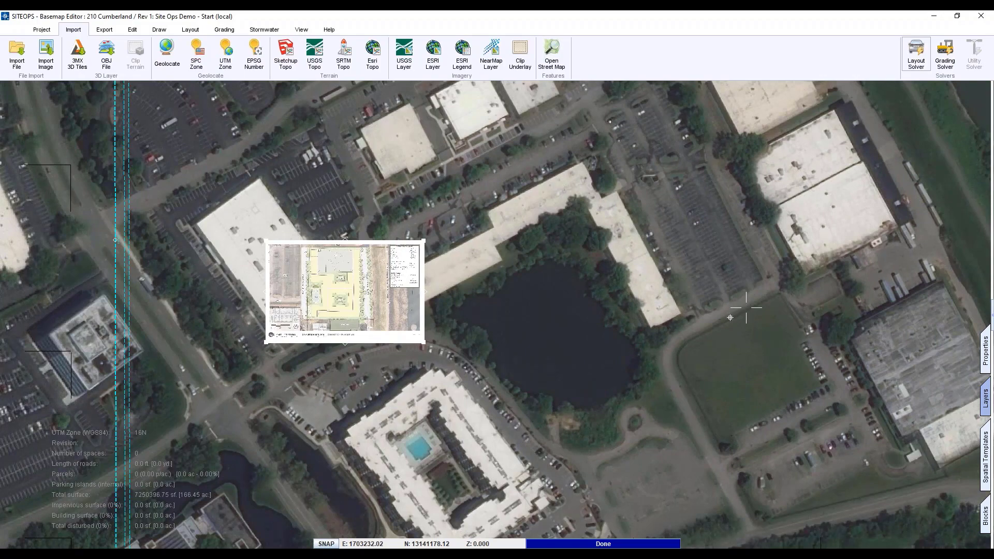
{"action": "middle_click_drag", "start_coordinate": [744, 309], "coordinate": [609, 316]}
{"action": "left_click", "coordinate": [206, 331]}
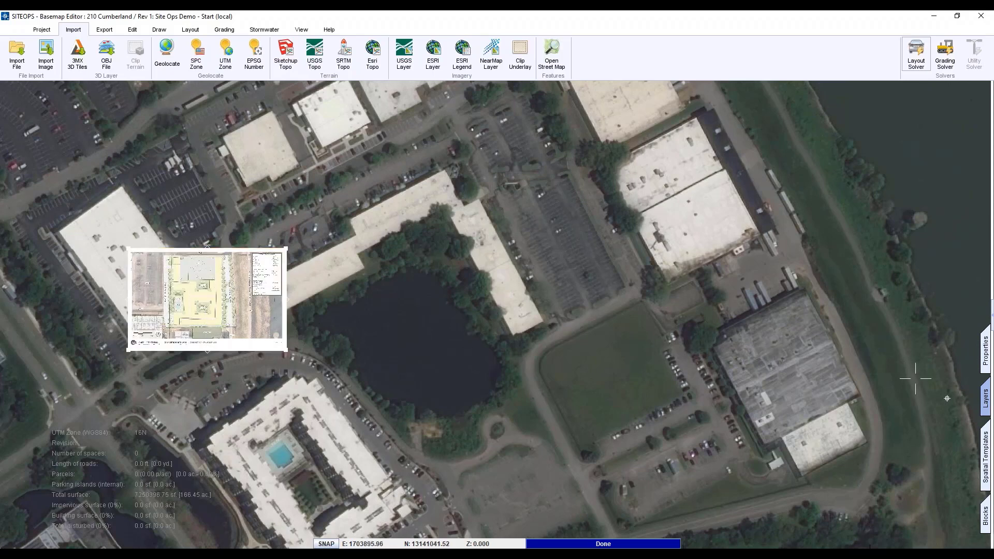
- Add a custom layer and rename it from New Layer 1 to Distance Path
{"action": "left_click", "coordinate": [978, 395]}
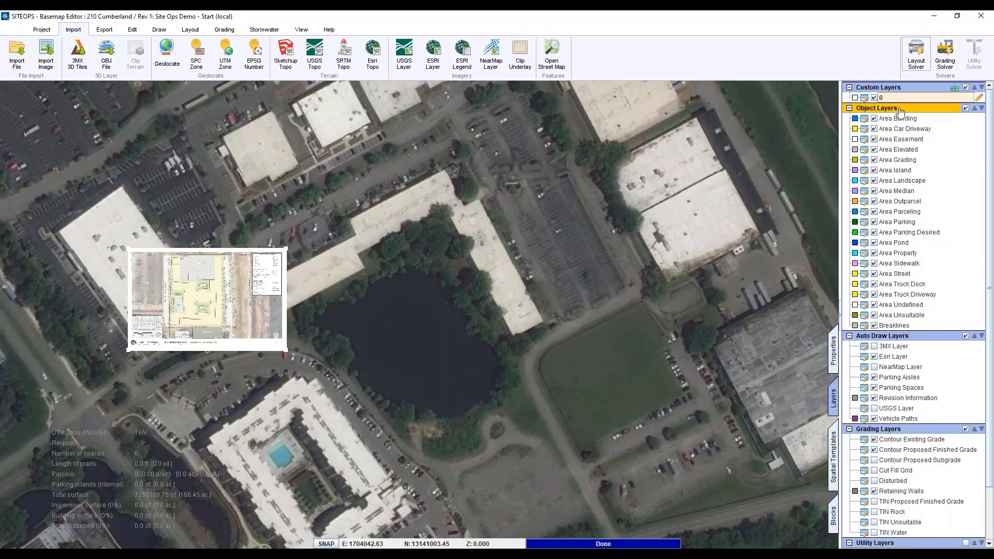
{"action": "left_click", "coordinate": [952, 89]}
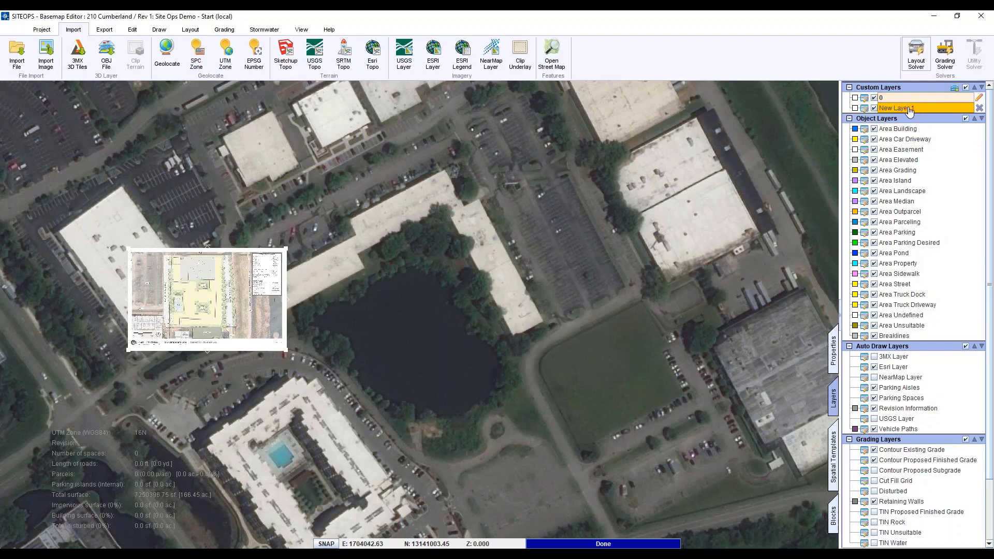
{"action": "left_click", "coordinate": [864, 108]}
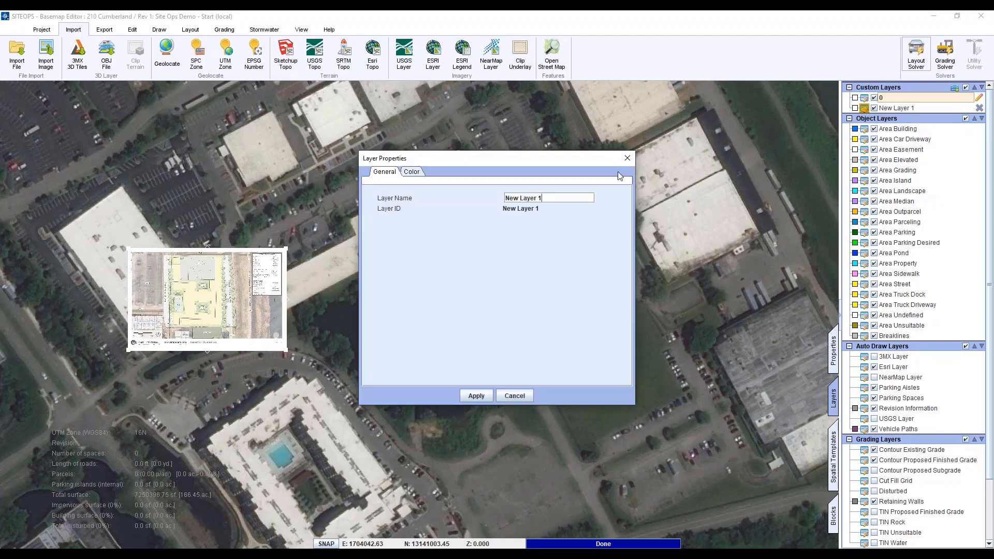
{"action": "triple_click", "coordinate": [552, 197]}
{"action": "type", "text": "Distance Path"}
{"action": "left_click", "coordinate": [476, 396]}
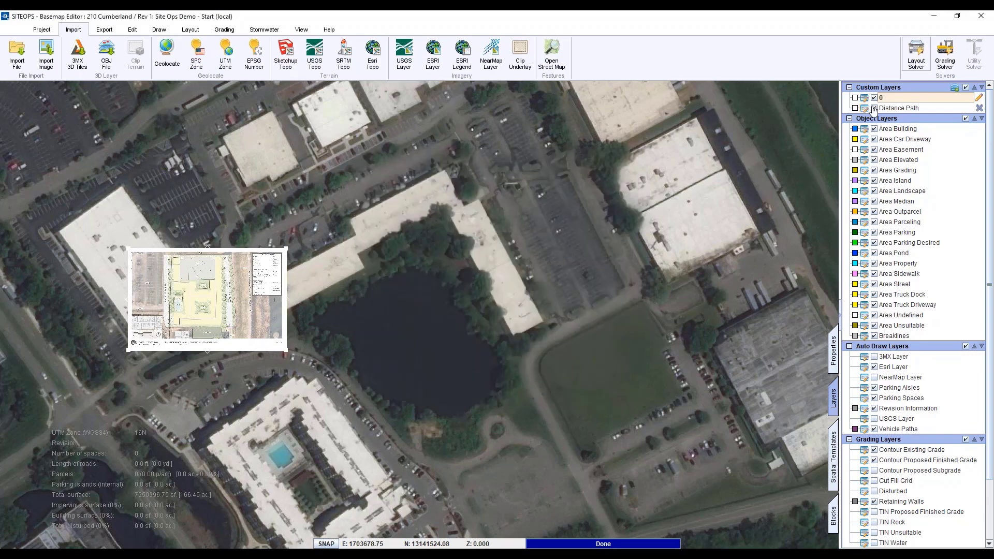
{"action": "left_click", "coordinate": [855, 108]}
- Set the Distance Path layer colour to pink and clear the selection
{"action": "left_click", "coordinate": [845, 143]}
{"action": "left_click", "coordinate": [206, 331]}
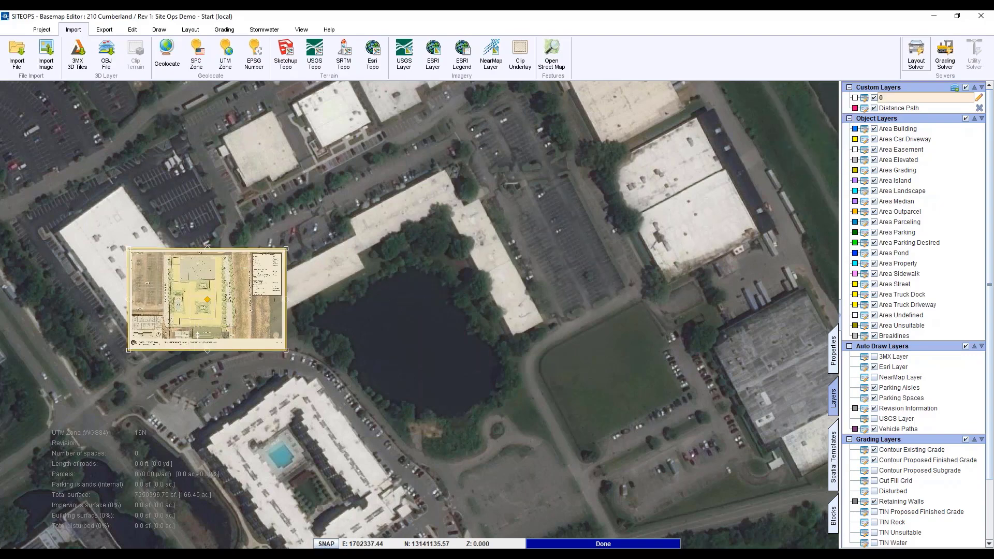
{"action": "key", "text": "Escape"}
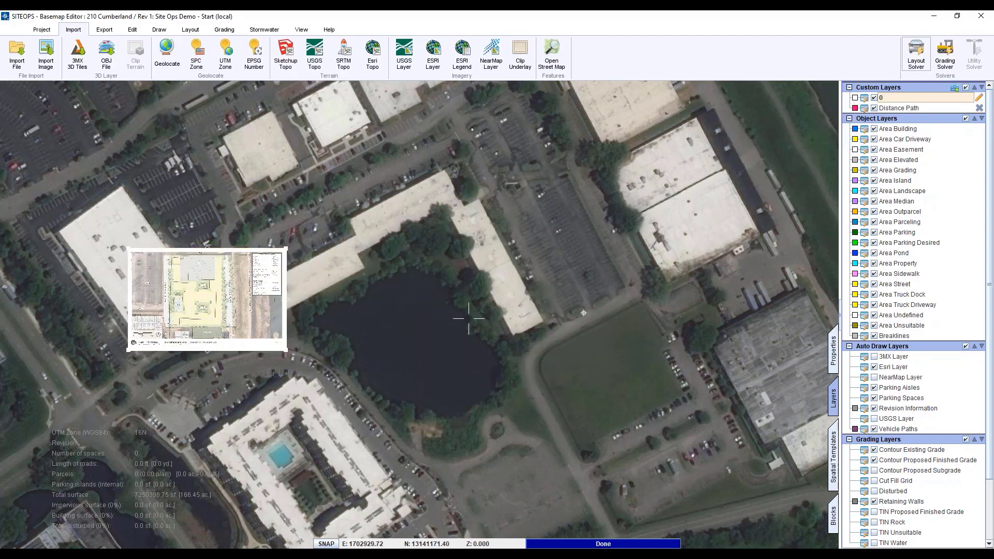
- Pan the map east toward the riverbank
{"action": "middle_click_drag", "start_coordinate": [637, 324], "coordinate": [515, 322]}
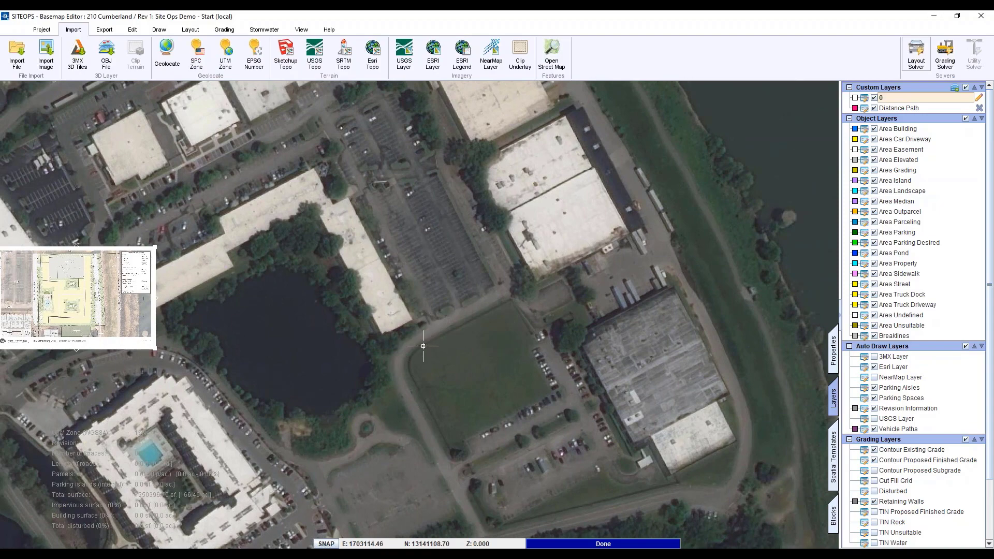
{"action": "middle_click_drag", "start_coordinate": [427, 344], "coordinate": [484, 337]}
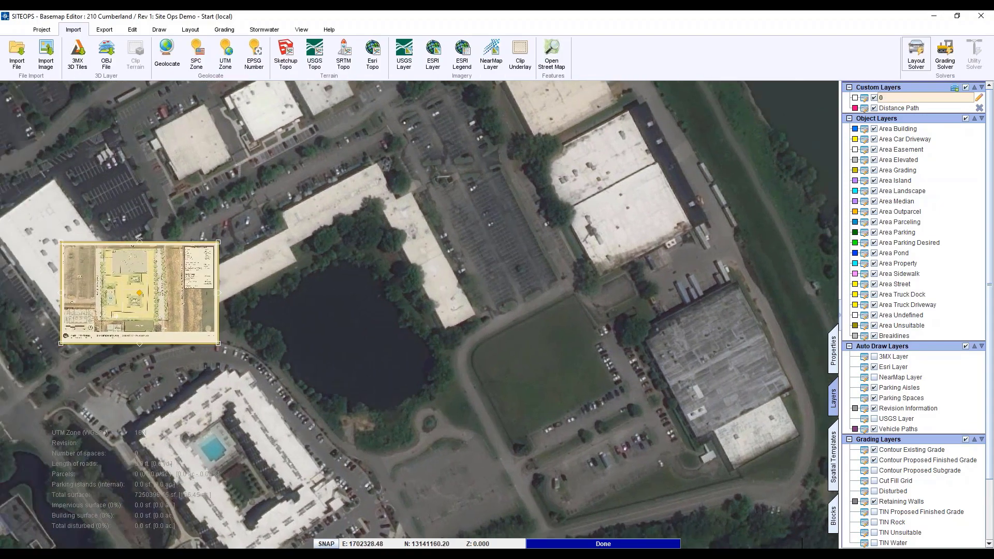
{"action": "scroll", "coordinate": [275, 328], "scroll_direction": "up", "scroll_amount": 2}
{"action": "scroll", "coordinate": [275, 328], "scroll_direction": "down", "scroll_amount": 1}
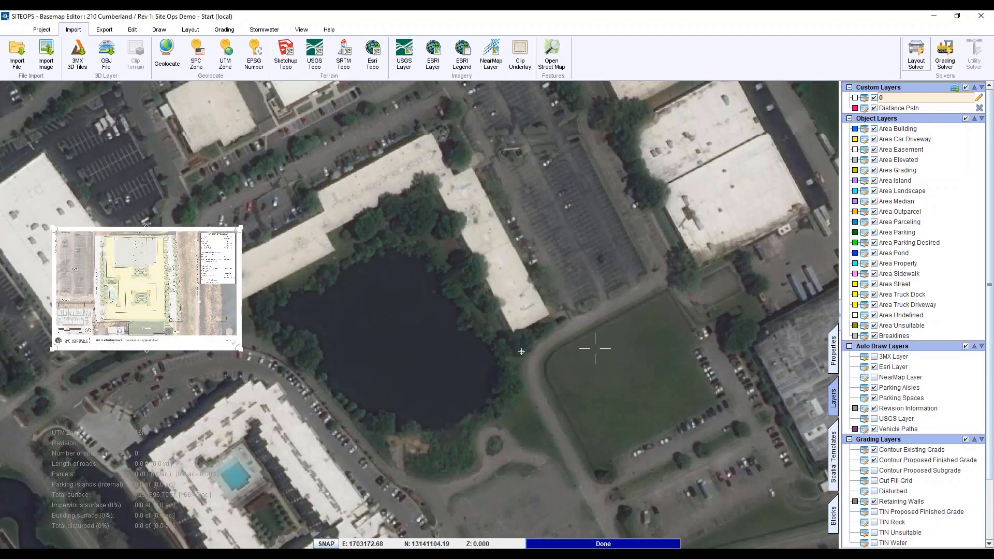
{"action": "middle_click_drag", "start_coordinate": [594, 343], "coordinate": [370, 362]}
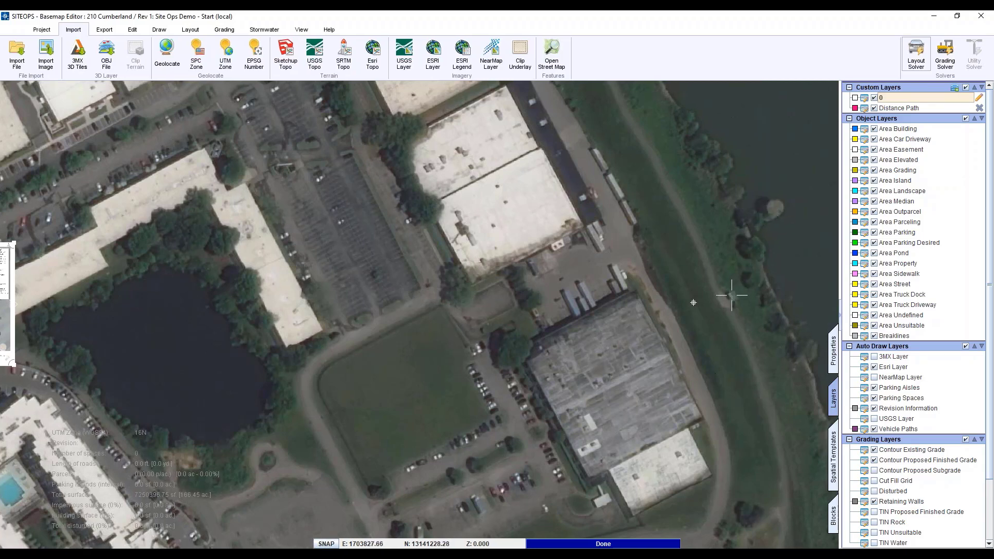
{"action": "middle_click_drag", "start_coordinate": [732, 294], "coordinate": [694, 303]}
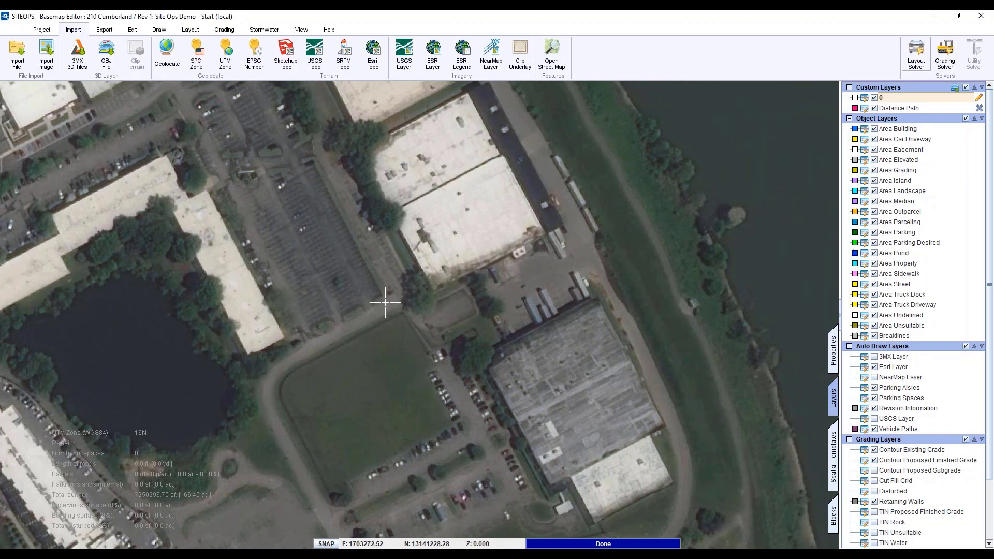
- Start the Path tool with Distance Path as the active layer
{"action": "left_click", "coordinate": [190, 29]}
{"action": "left_click", "coordinate": [159, 30]}
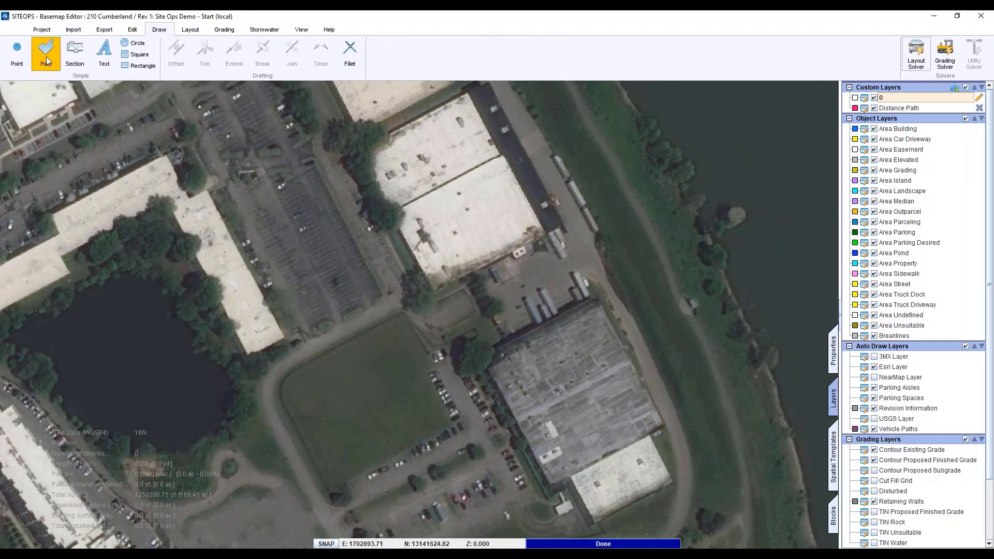
{"action": "left_click", "coordinate": [46, 54]}
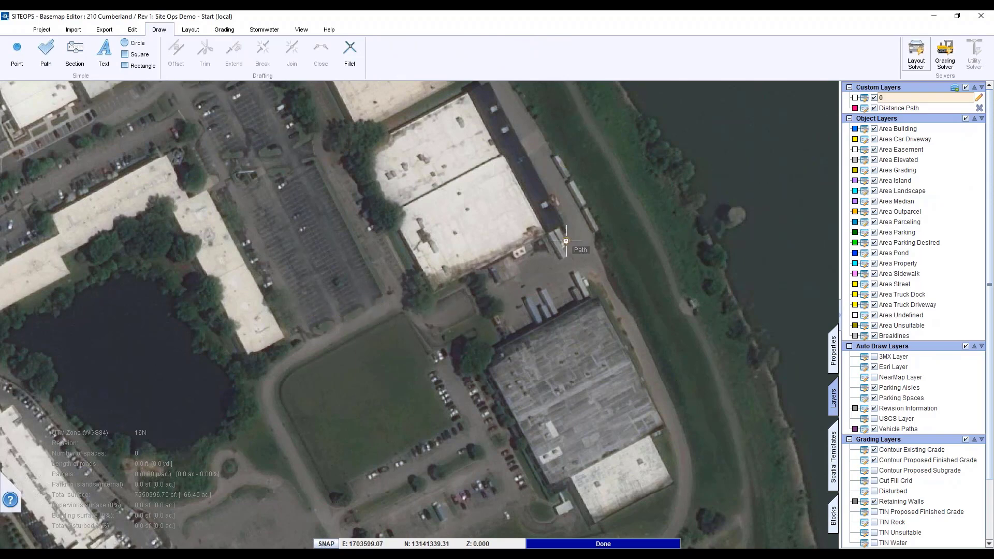
{"action": "left_click", "coordinate": [925, 110]}
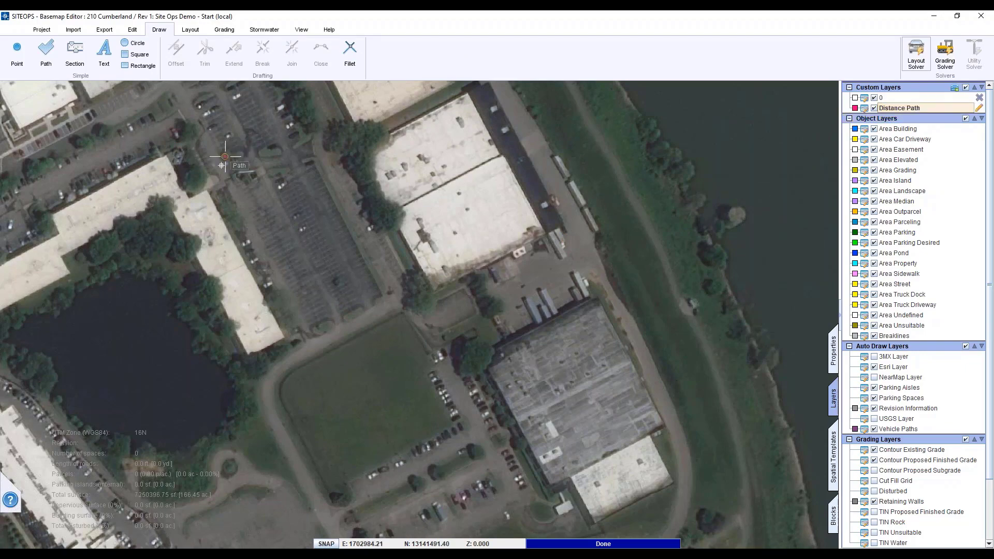
{"action": "left_click", "coordinate": [45, 58]}
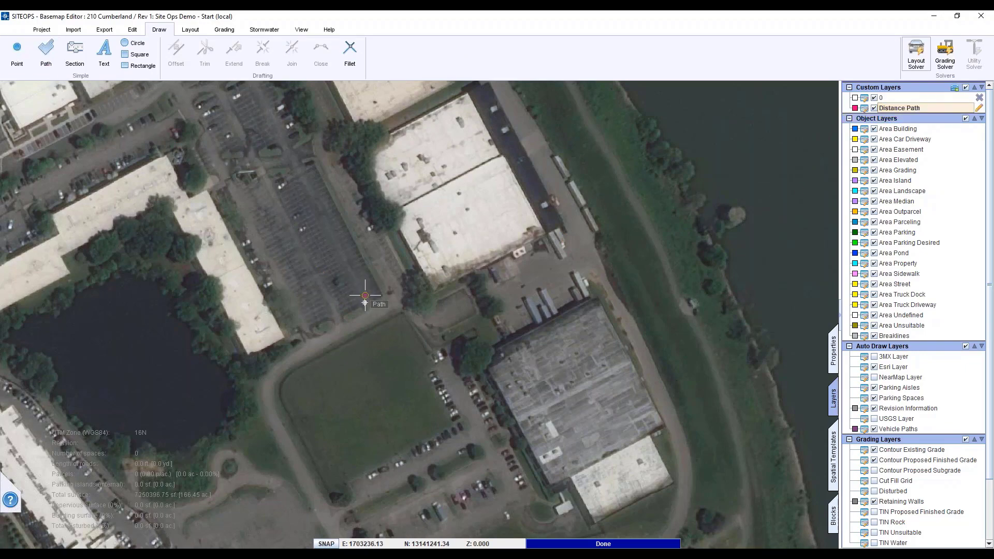
{"action": "scroll", "coordinate": [373, 302], "scroll_direction": "up", "scroll_amount": 10}
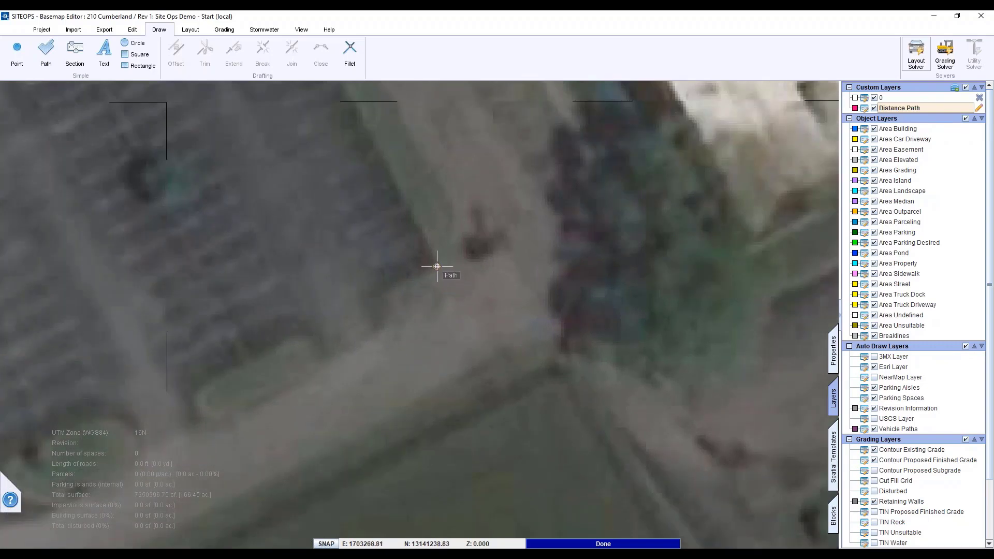
- Draw a distance path from the building to the round riverbank tank, measuring 655.51 ft
{"action": "left_click", "coordinate": [455, 297]}
{"action": "scroll", "coordinate": [471, 345], "scroll_direction": "down", "scroll_amount": 10}
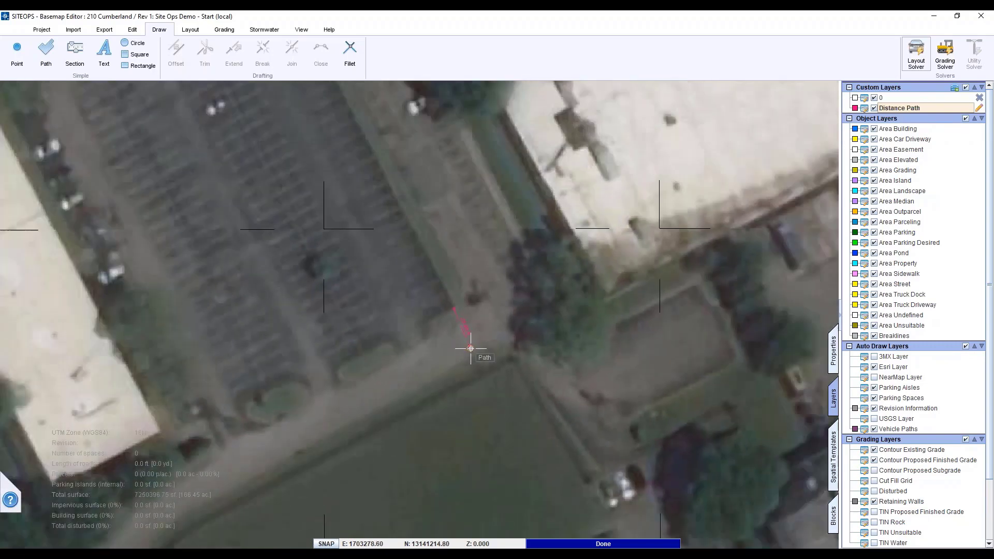
{"action": "scroll", "coordinate": [477, 328], "scroll_direction": "up", "scroll_amount": 3}
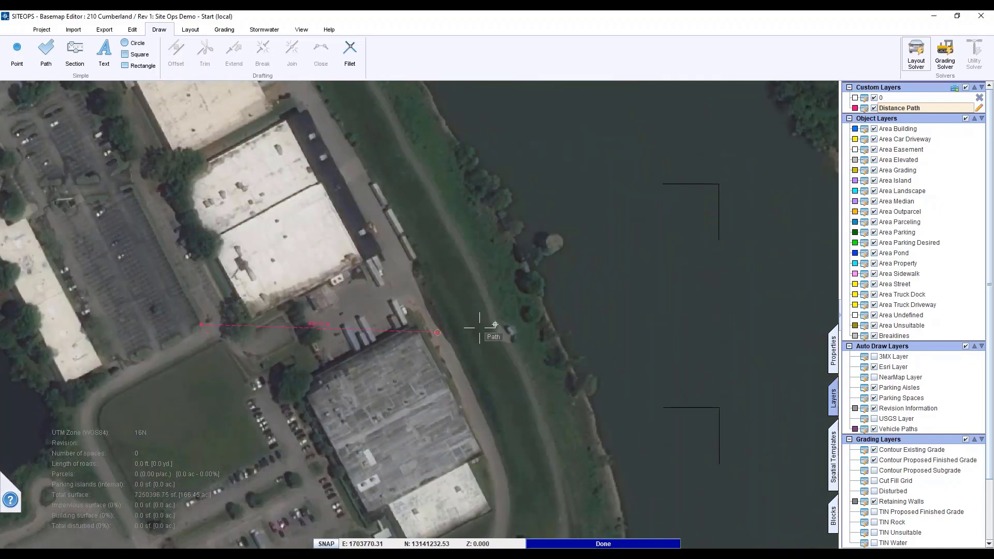
{"action": "scroll", "coordinate": [522, 280], "scroll_direction": "up", "scroll_amount": 5}
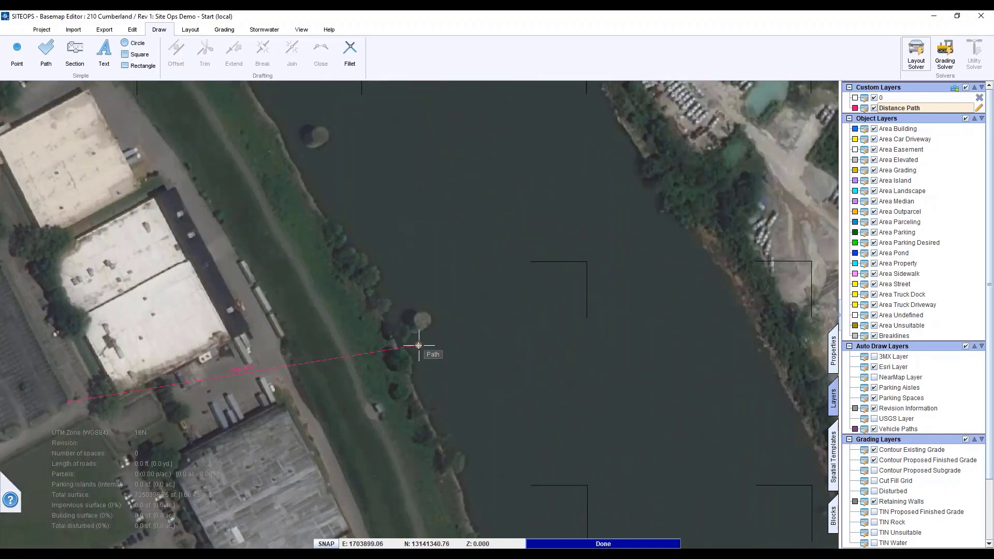
{"action": "scroll", "coordinate": [418, 345], "scroll_direction": "up", "scroll_amount": 4}
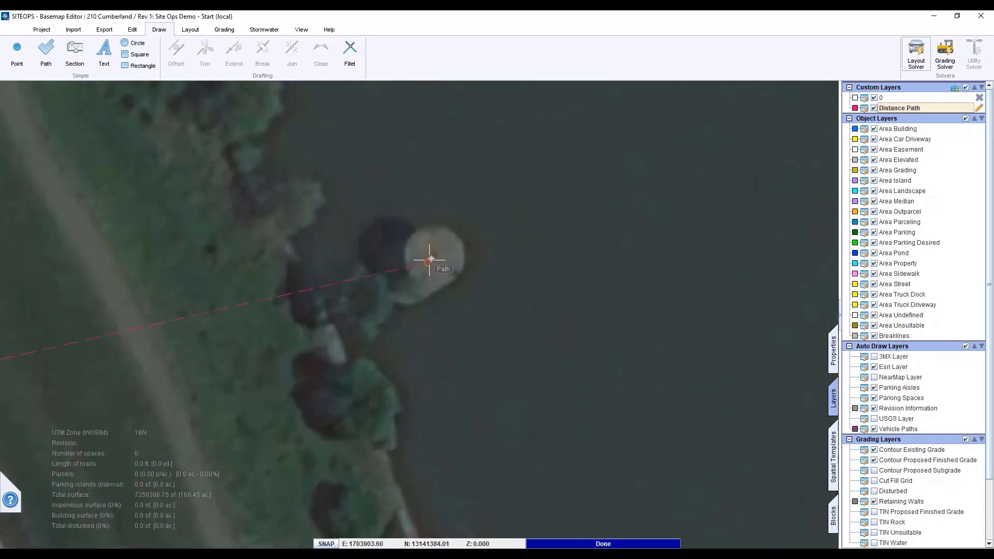
{"action": "left_click", "coordinate": [436, 255]}
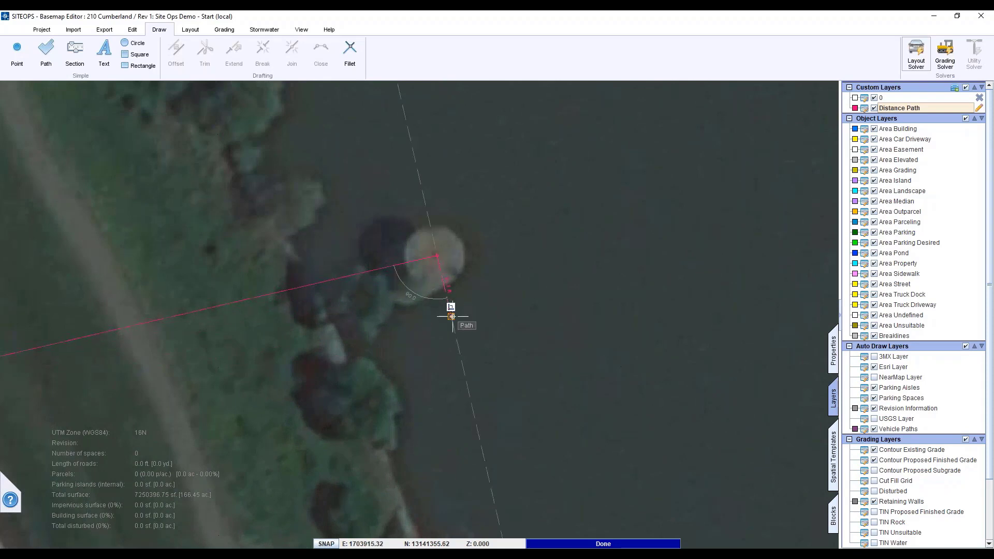
{"action": "right_click", "coordinate": [451, 316]}
{"action": "left_click", "coordinate": [470, 329]}
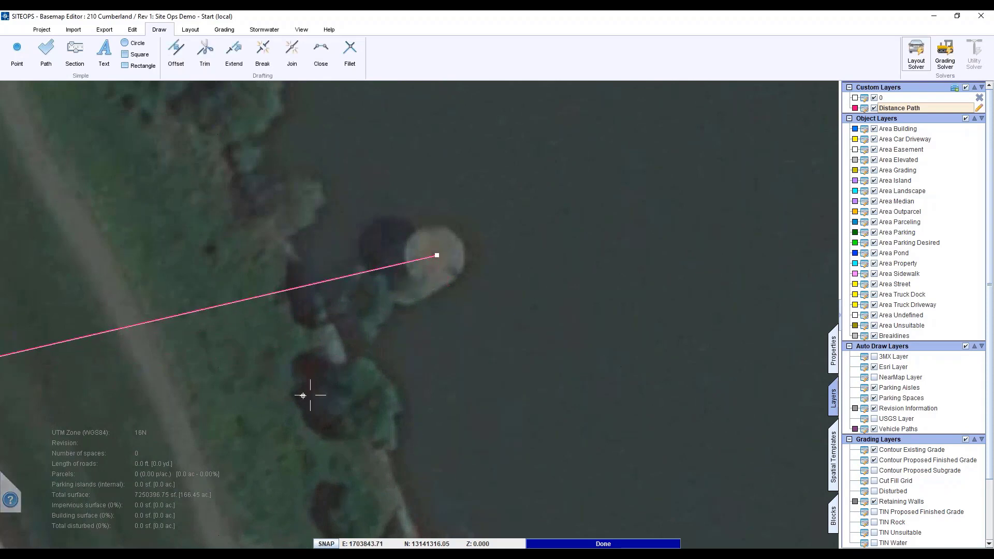
{"action": "scroll", "coordinate": [303, 395], "scroll_direction": "down", "scroll_amount": 4}
{"action": "middle_click_drag", "start_coordinate": [302, 399], "coordinate": [554, 373]}
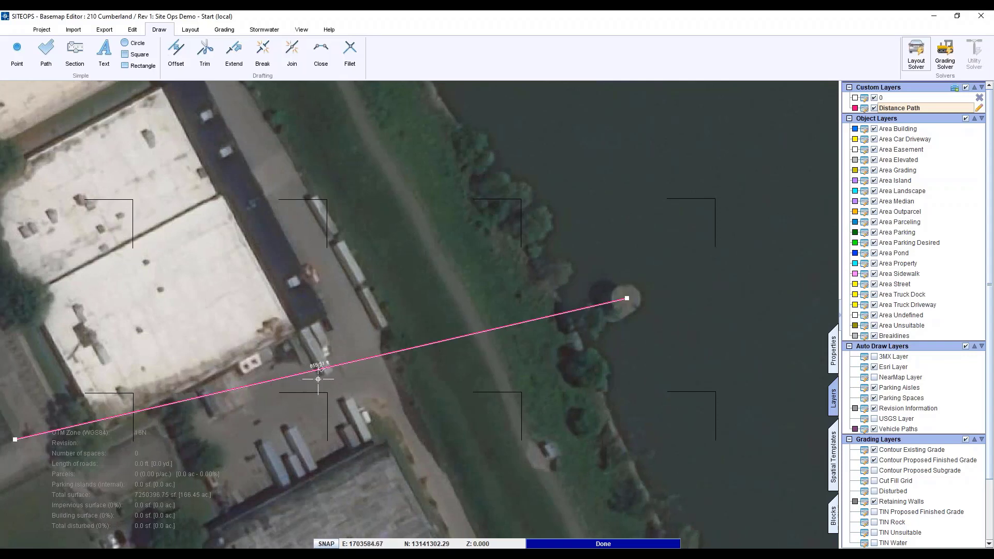
{"action": "scroll", "coordinate": [318, 379], "scroll_direction": "up", "scroll_amount": 3}
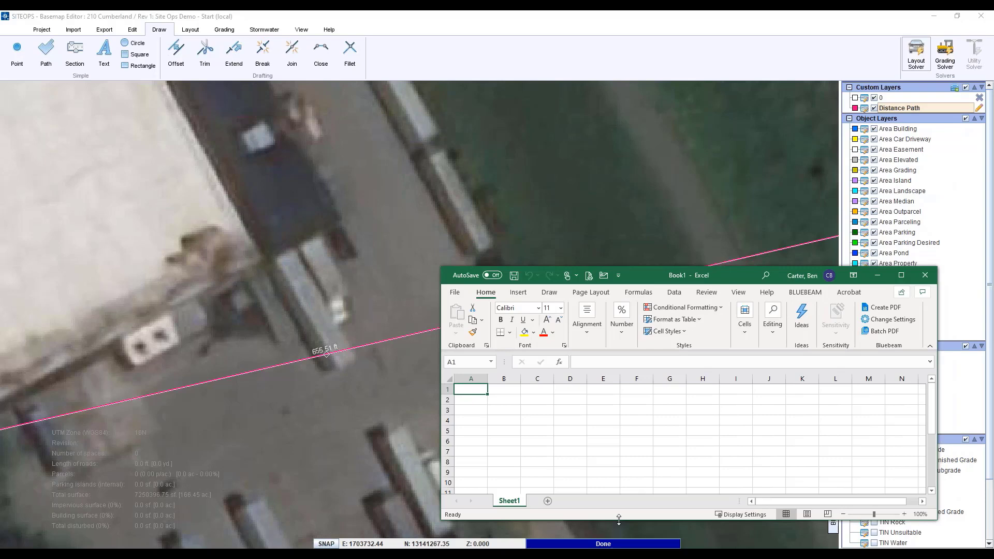
- Record 655.51 in Excel cell B2 and return to the SiteOps map
{"action": "key", "text": "Down"}
{"action": "key", "text": "Right"}
{"action": "type", "text": "655"}
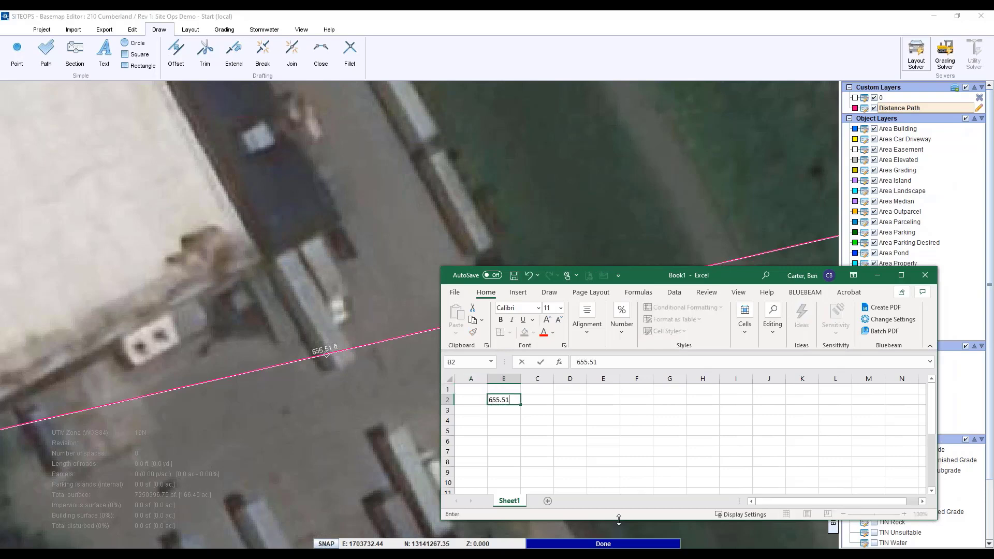
{"action": "key", "text": "Return"}
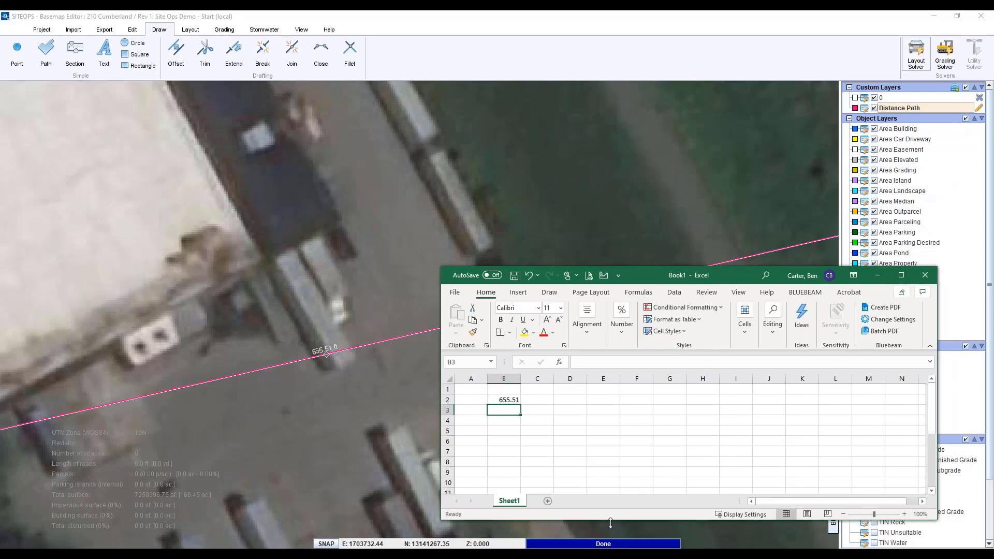
{"action": "left_click", "coordinate": [236, 440]}
{"action": "scroll", "coordinate": [236, 439], "scroll_direction": "down", "scroll_amount": 1}
{"action": "scroll", "coordinate": [236, 439], "scroll_direction": "down", "scroll_amount": 3}
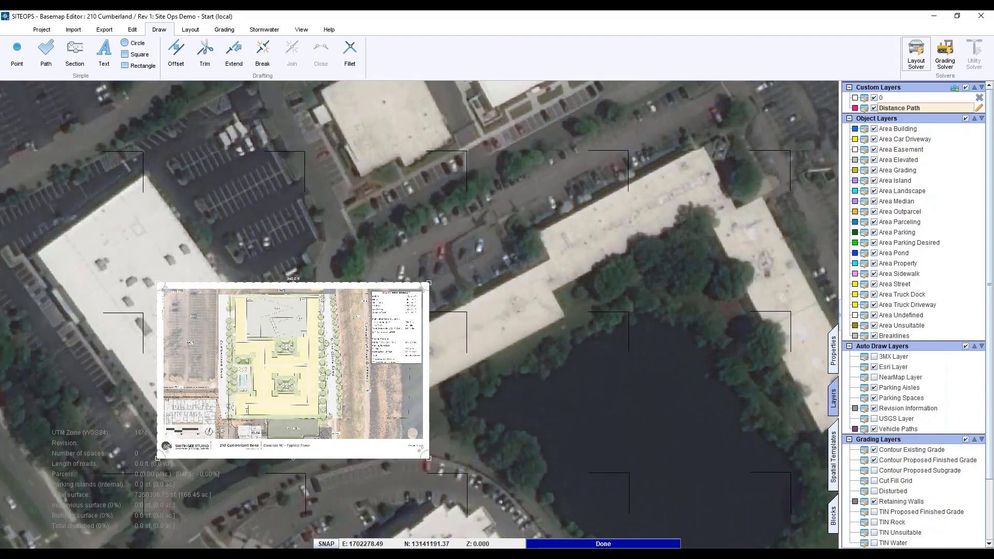
- Start a second distance path at the site plan's Cumberland Bend edge
{"action": "scroll", "coordinate": [189, 382], "scroll_direction": "up", "scroll_amount": 3}
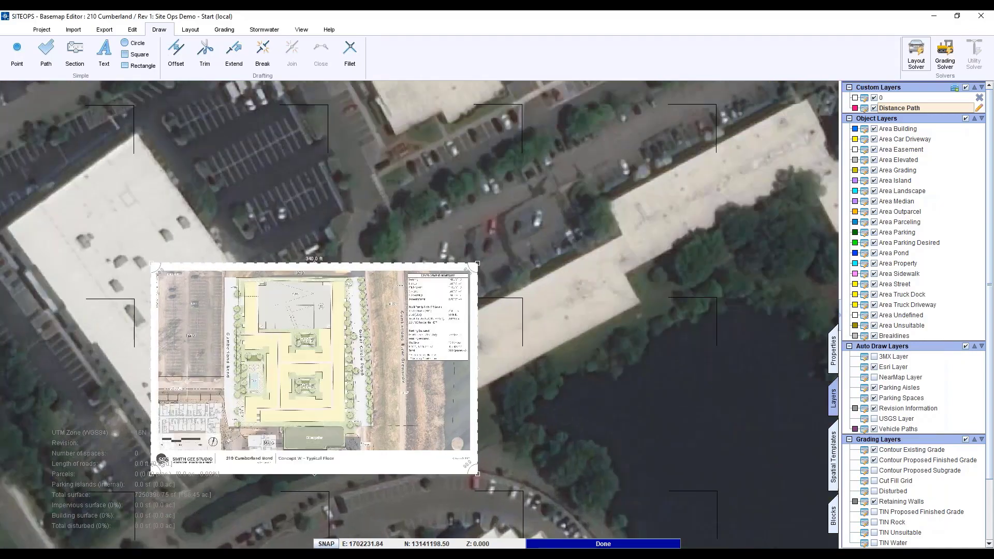
{"action": "scroll", "coordinate": [187, 381], "scroll_direction": "up", "scroll_amount": 3}
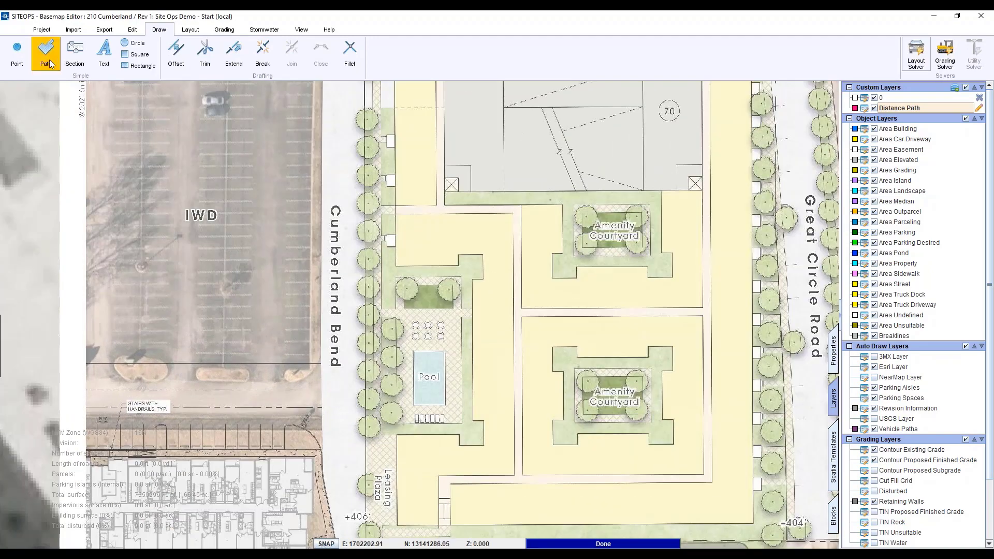
{"action": "left_click", "coordinate": [46, 54]}
{"action": "scroll", "coordinate": [308, 346], "scroll_direction": "up", "scroll_amount": 3}
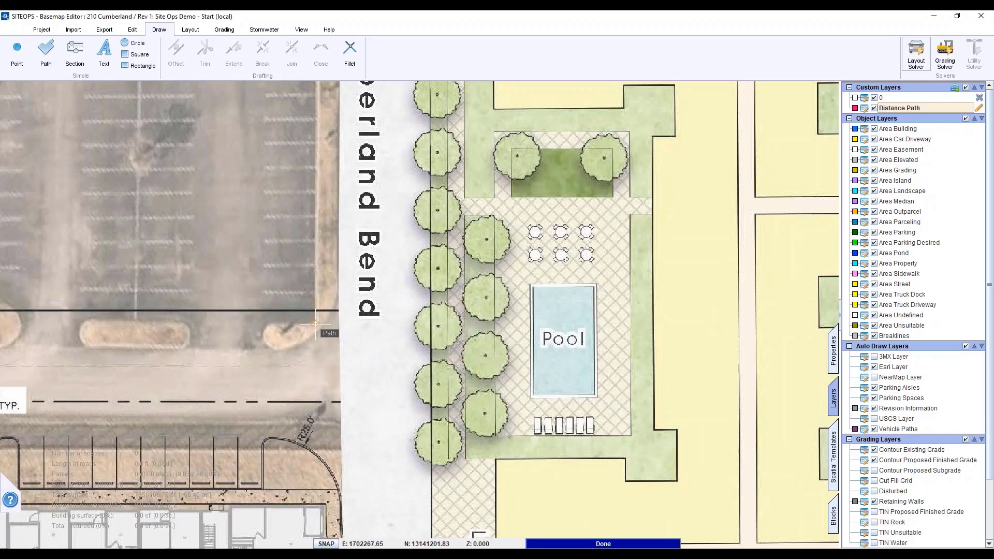
{"action": "left_click", "coordinate": [315, 324]}
{"action": "scroll", "coordinate": [315, 324], "scroll_direction": "down", "scroll_amount": 3}
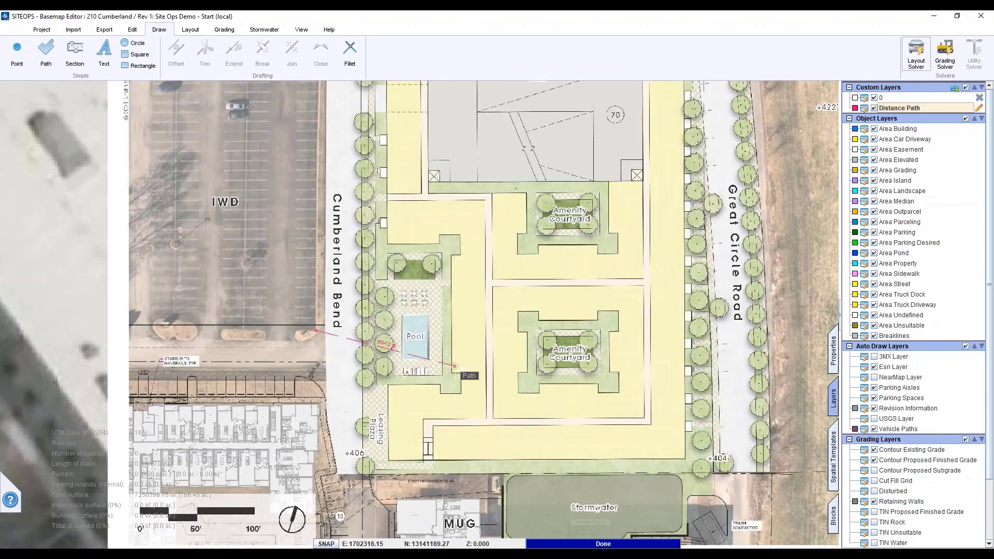
{"action": "scroll", "coordinate": [455, 366], "scroll_direction": "down", "scroll_amount": 3}
{"action": "scroll", "coordinate": [517, 408], "scroll_direction": "up", "scroll_amount": 2}
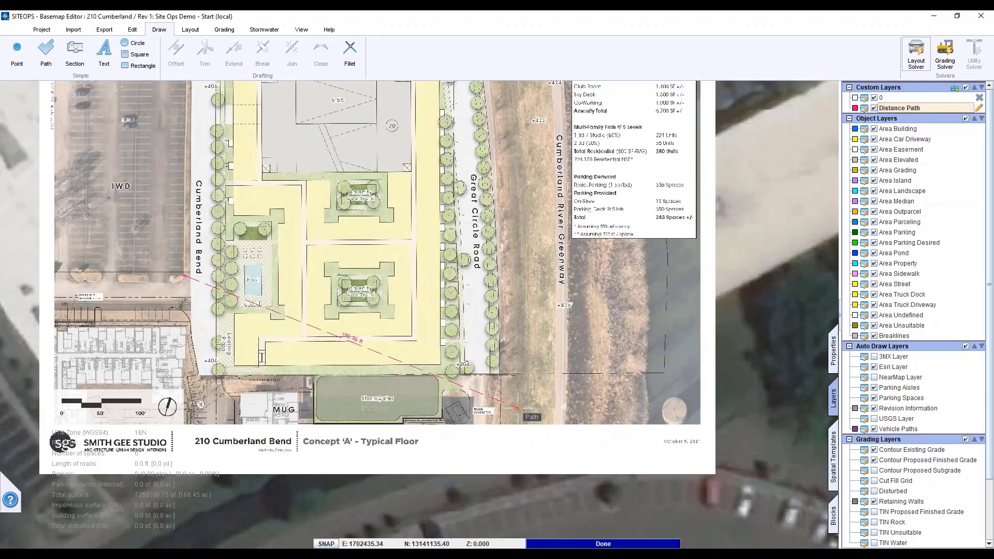
{"action": "scroll", "coordinate": [673, 411], "scroll_direction": "up", "scroll_amount": 4}
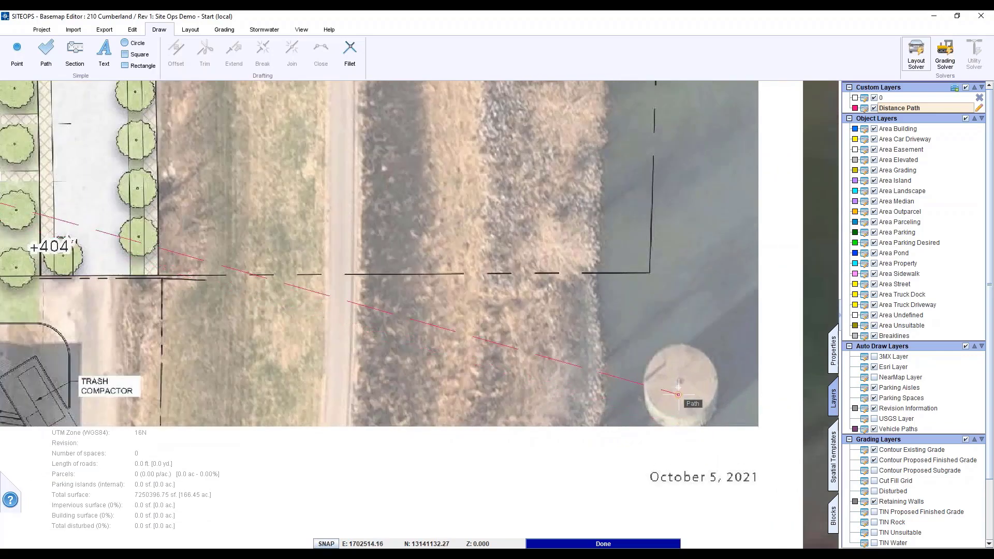
- End the path at the plan's round tank (255.83 ft), finish it and deselect
{"action": "left_click", "coordinate": [673, 381]}
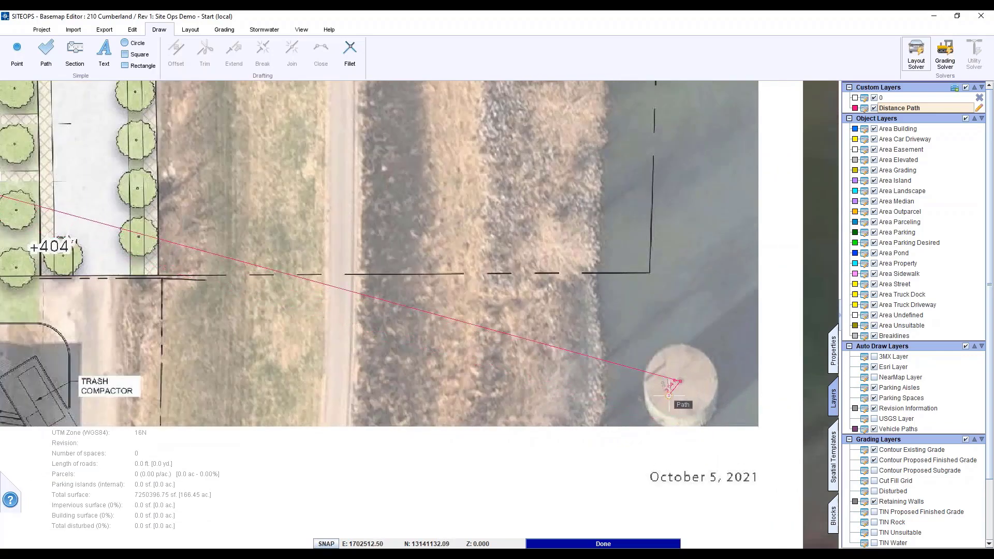
{"action": "right_click", "coordinate": [668, 396]}
{"action": "left_click", "coordinate": [689, 264]}
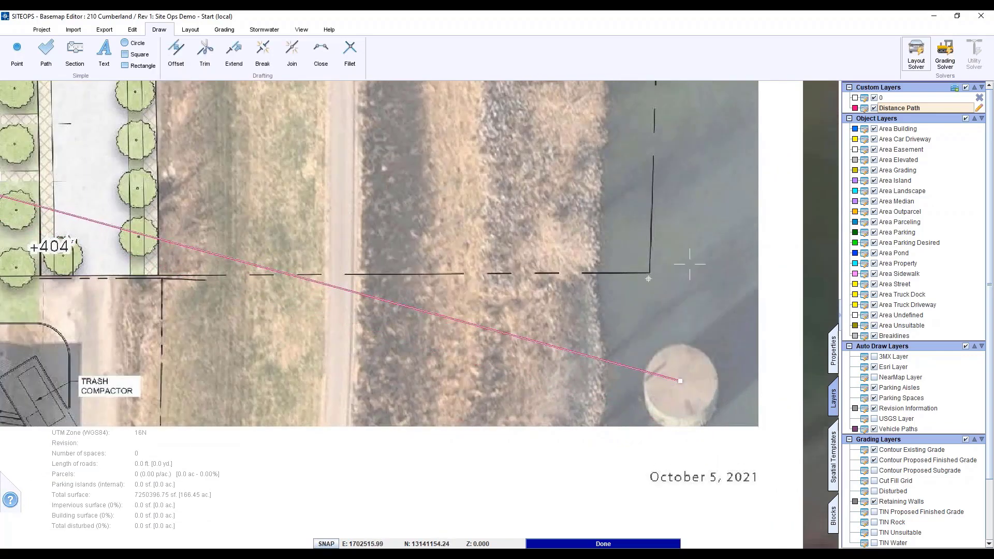
{"action": "scroll", "coordinate": [689, 264], "scroll_direction": "down", "scroll_amount": 3}
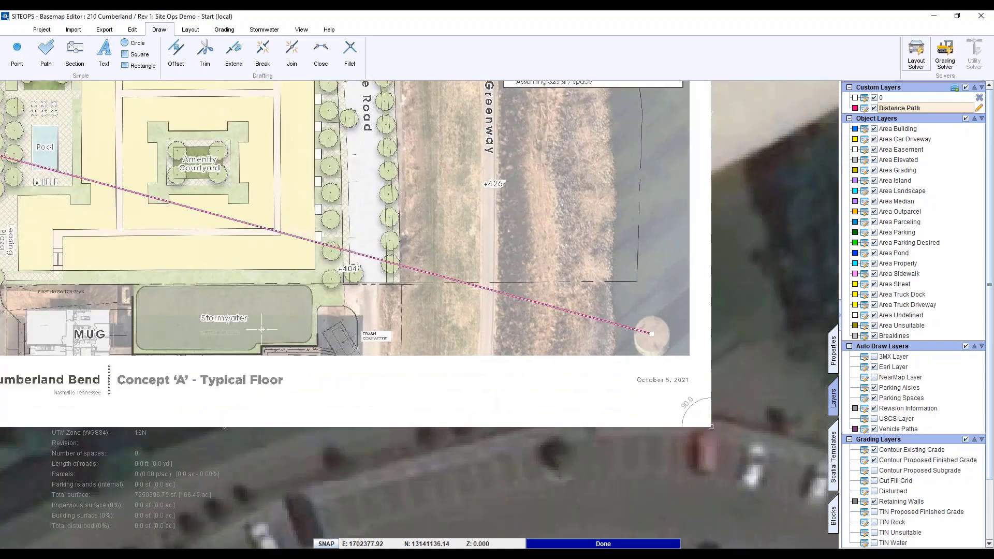
{"action": "middle_click_drag", "start_coordinate": [256, 325], "coordinate": [425, 354]}
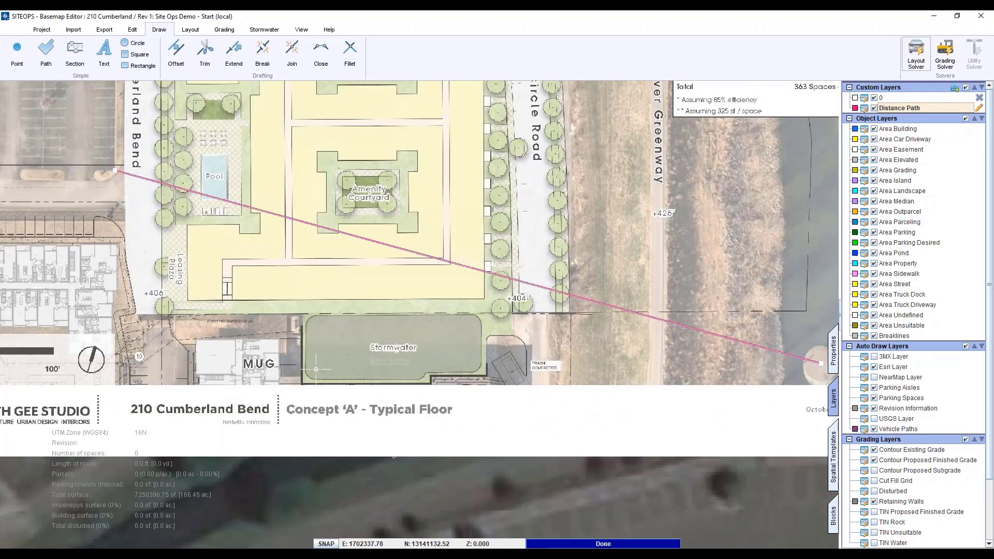
{"action": "key", "text": "Escape"}
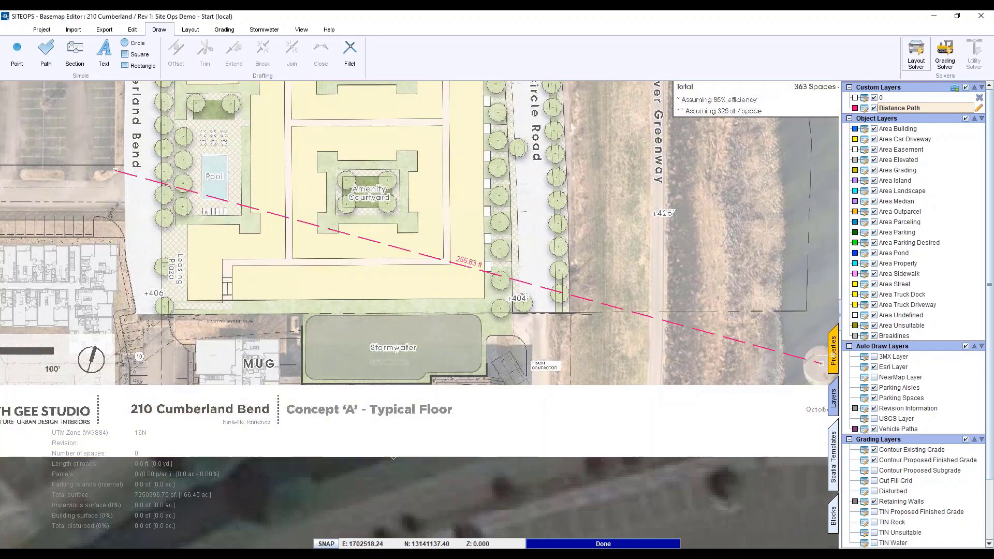
- Set the site plan image's transparency to 0.5
{"action": "left_click", "coordinate": [834, 352]}
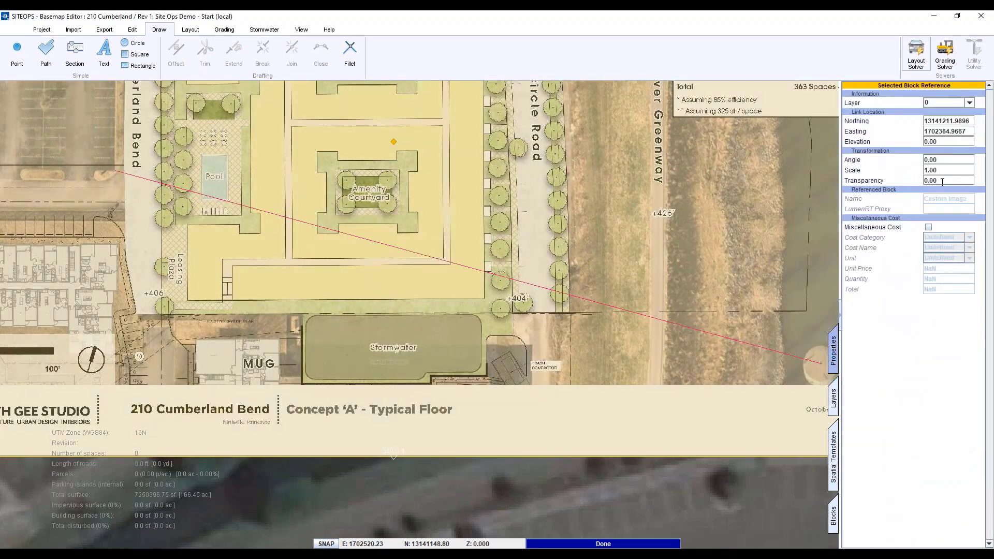
{"action": "left_click", "coordinate": [932, 180]}
{"action": "type", "text": "0.5"}
{"action": "key", "text": "Return"}
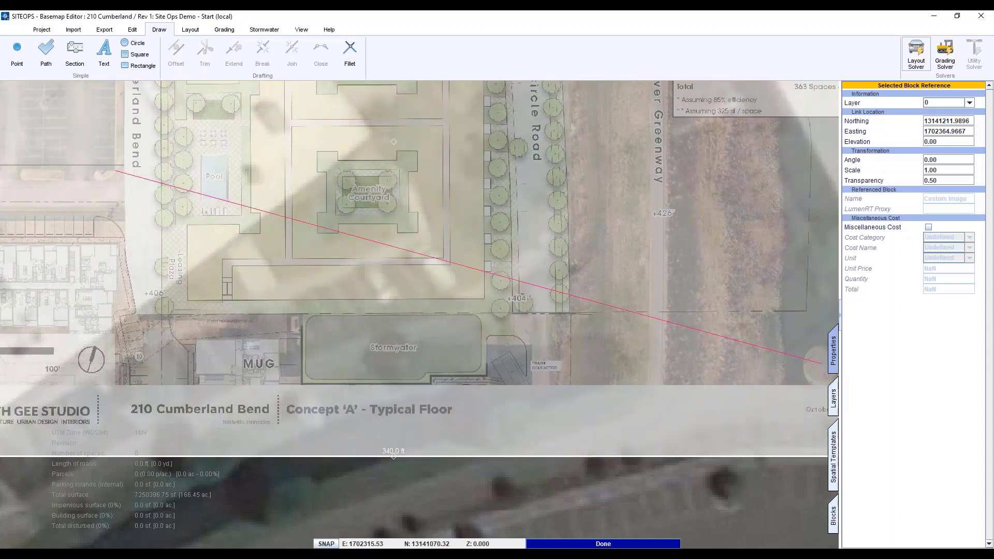
{"action": "key", "text": "alt+Tab"}
- Enter 255.83 in B3 and =B2/B3 in B4, giving a scale factor of 2.562287
{"action": "type", "text": "25"}
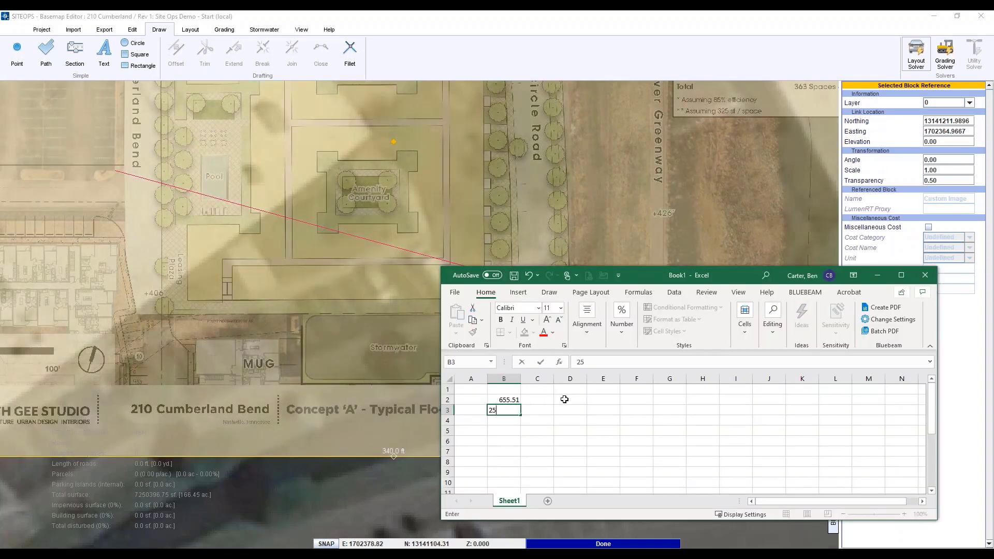
{"action": "type", "text": "5.83"}
{"action": "key", "text": "Return"}
{"action": "type", "text": "+"}
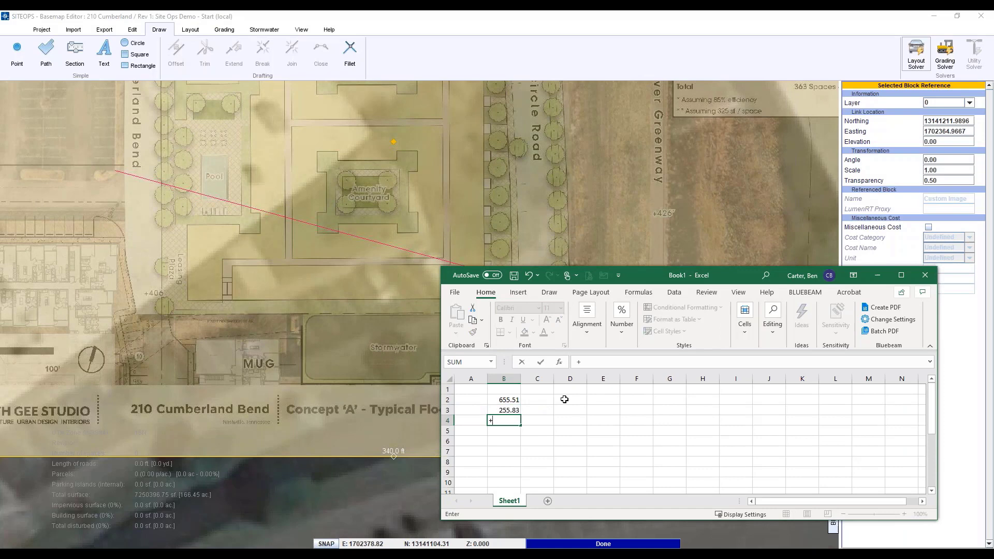
{"action": "left_click", "coordinate": [515, 401]}
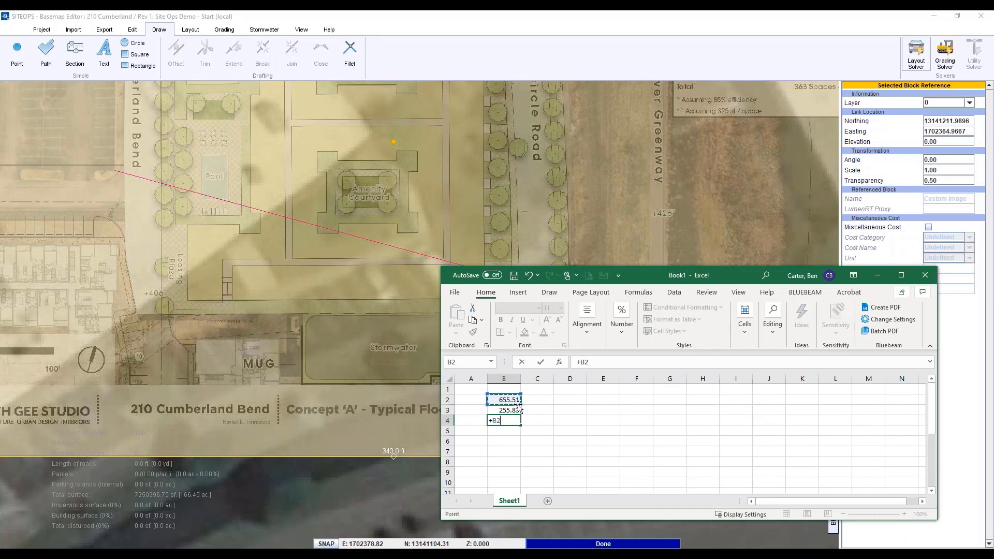
{"action": "type", "text": "/"}
{"action": "left_click", "coordinate": [513, 410]}
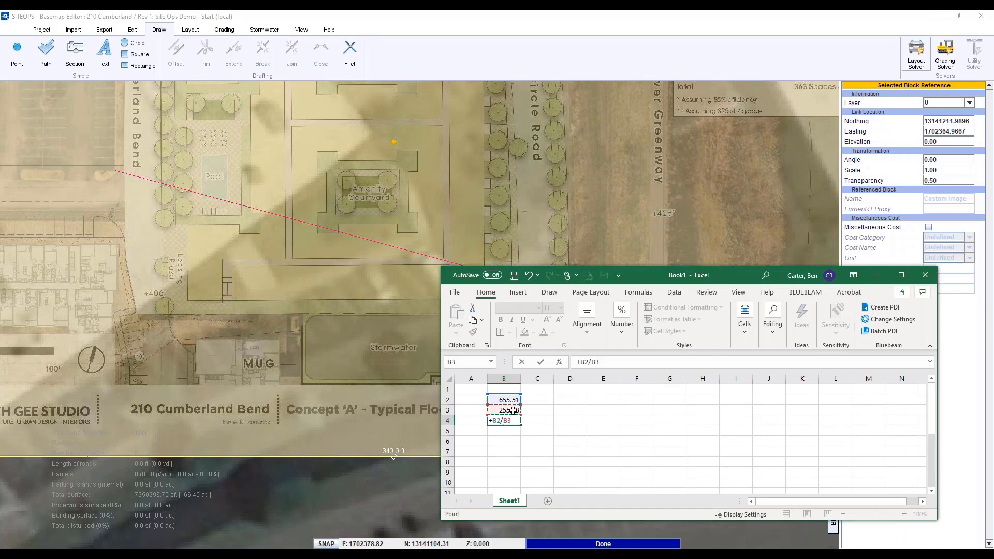
{"action": "key", "text": "Return"}
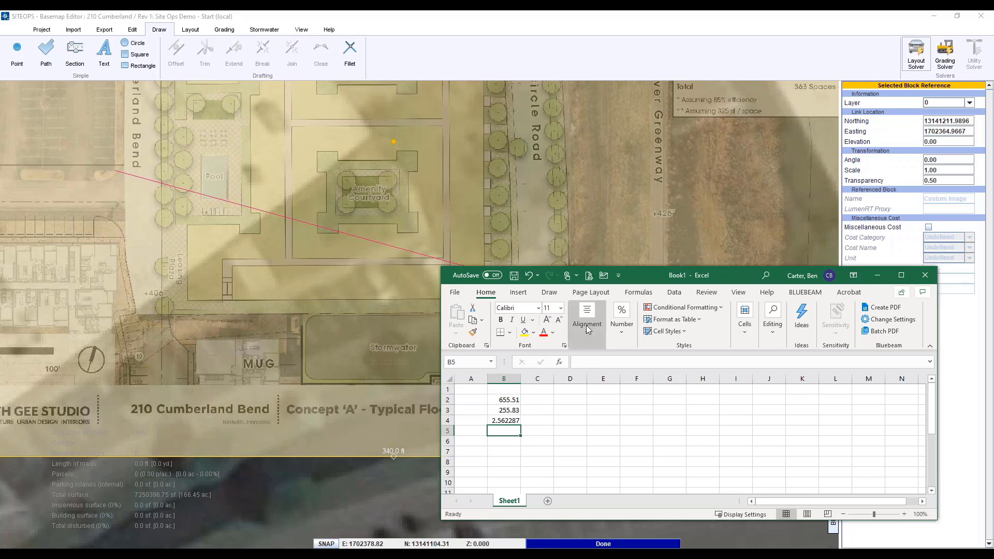
{"action": "double_click", "coordinate": [945, 169]}
{"action": "type", "text": "2.5"}
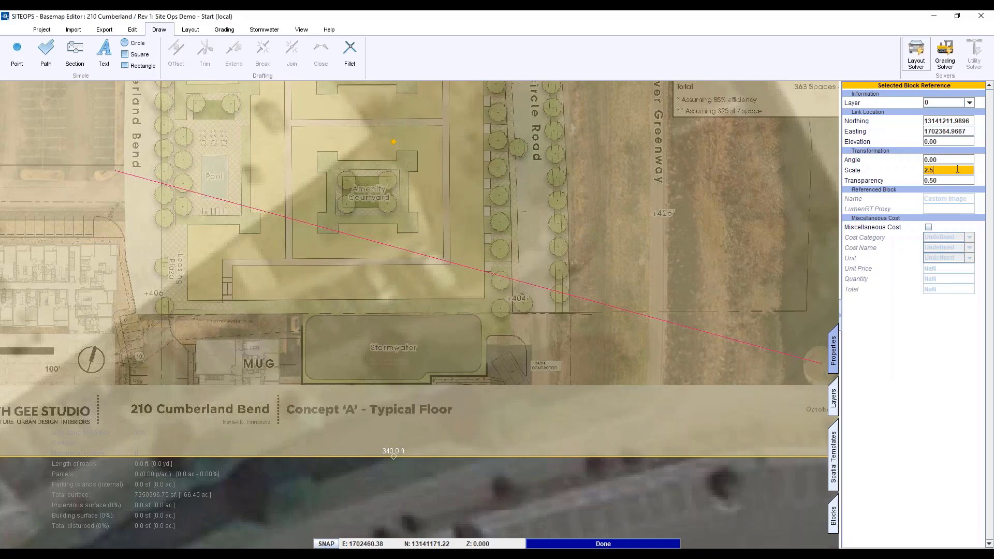
{"action": "type", "text": "6"}
{"action": "key", "text": "Return"}
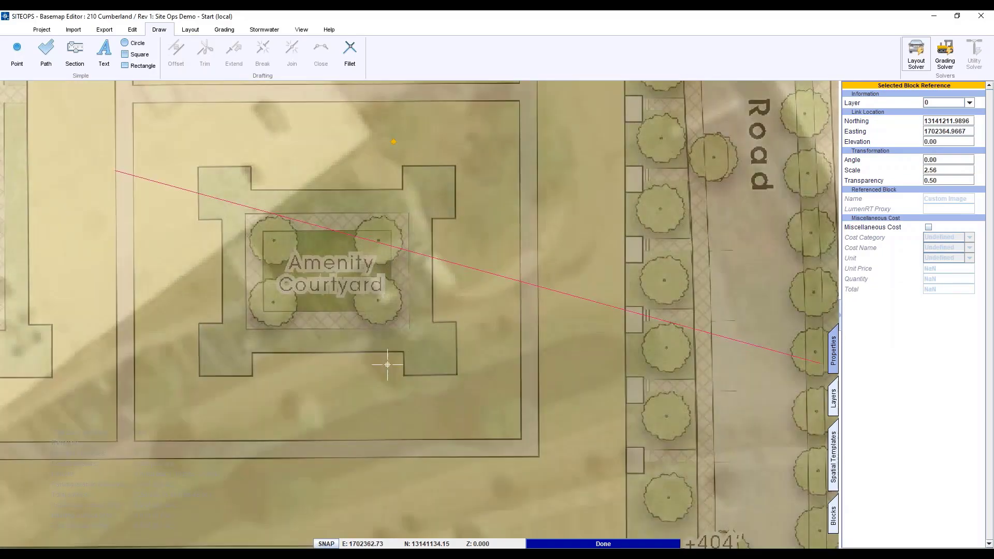
{"action": "scroll", "coordinate": [387, 364], "scroll_direction": "down", "scroll_amount": 8}
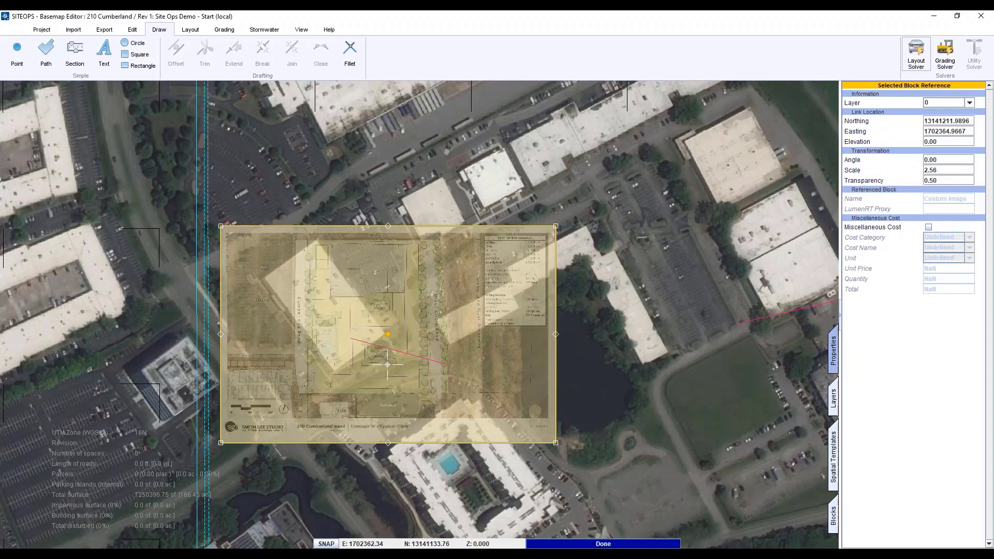
{"action": "scroll", "coordinate": [387, 365], "scroll_direction": "down", "scroll_amount": 2}
{"action": "scroll", "coordinate": [388, 365], "scroll_direction": "up", "scroll_amount": 1}
{"action": "scroll", "coordinate": [321, 365], "scroll_direction": "up", "scroll_amount": 2}
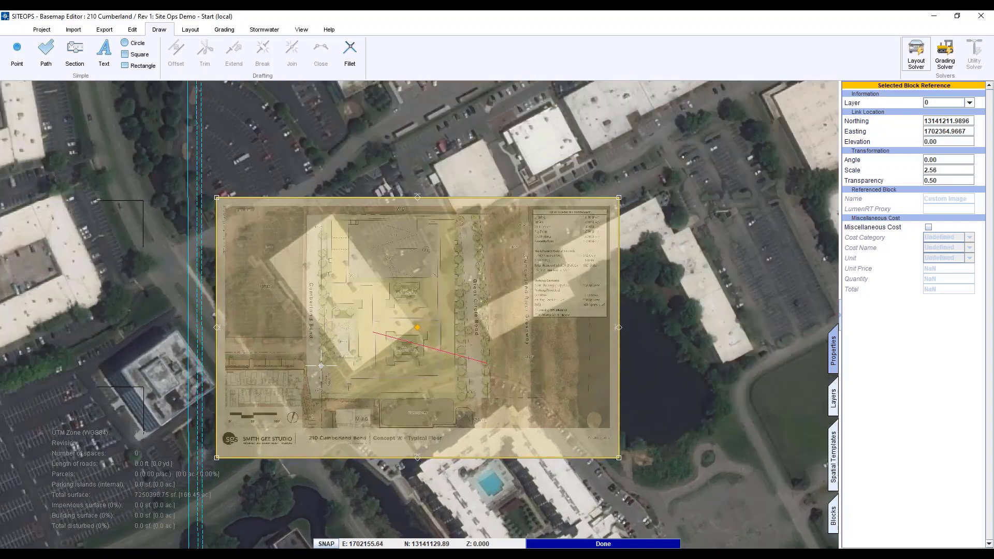
{"action": "scroll", "coordinate": [321, 366], "scroll_direction": "up", "scroll_amount": 3}
{"action": "scroll", "coordinate": [209, 234], "scroll_direction": "up", "scroll_amount": 1}
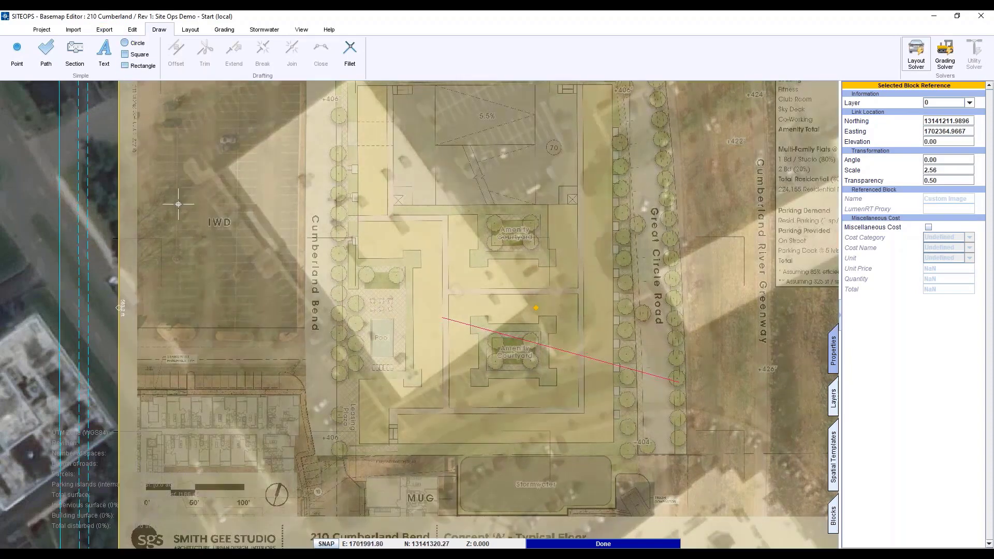
- Move the site plan from its Cumberland Bend parking corner to the matching aerial point
{"action": "left_click", "coordinate": [133, 30]}
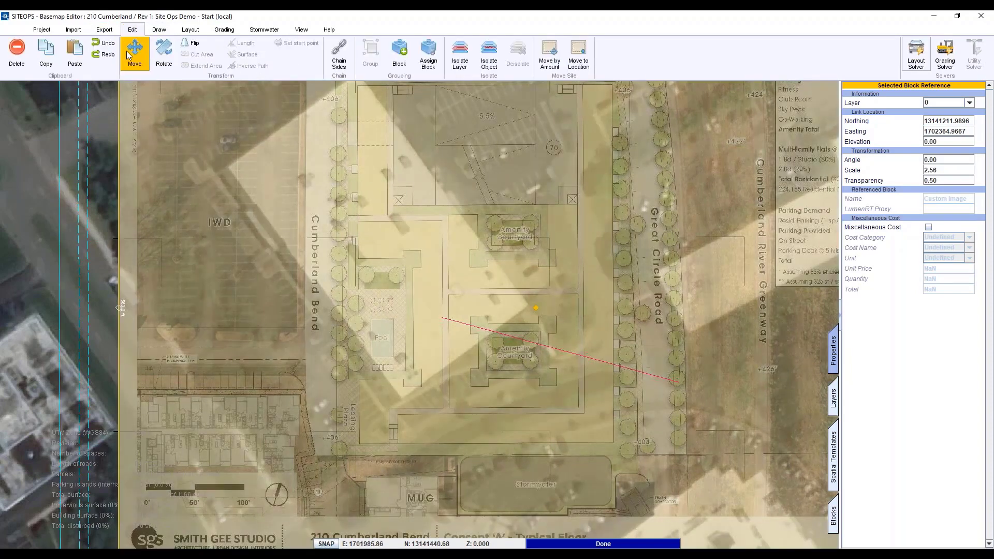
{"action": "left_click", "coordinate": [134, 51]}
{"action": "scroll", "coordinate": [288, 348], "scroll_direction": "up", "scroll_amount": 5}
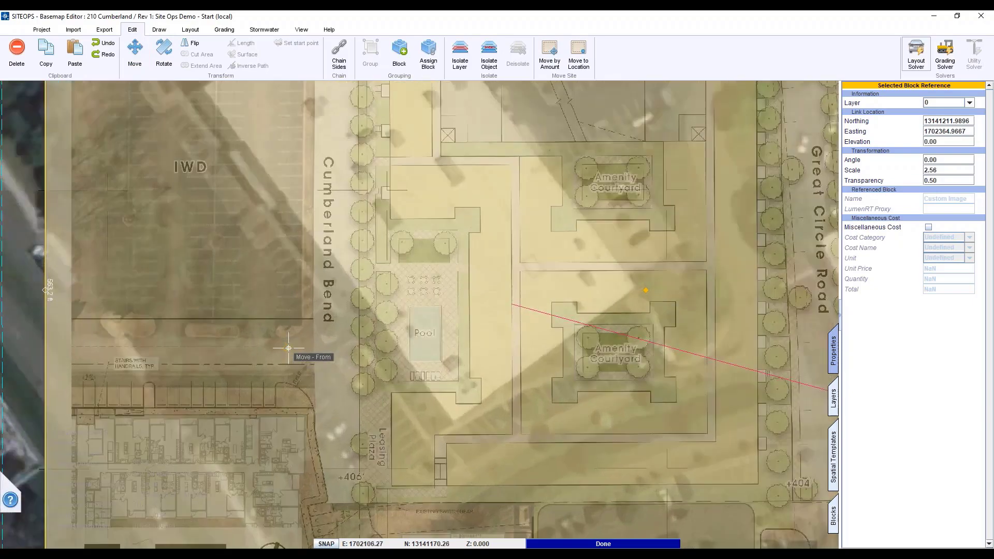
{"action": "scroll", "coordinate": [289, 347], "scroll_direction": "up", "scroll_amount": 1}
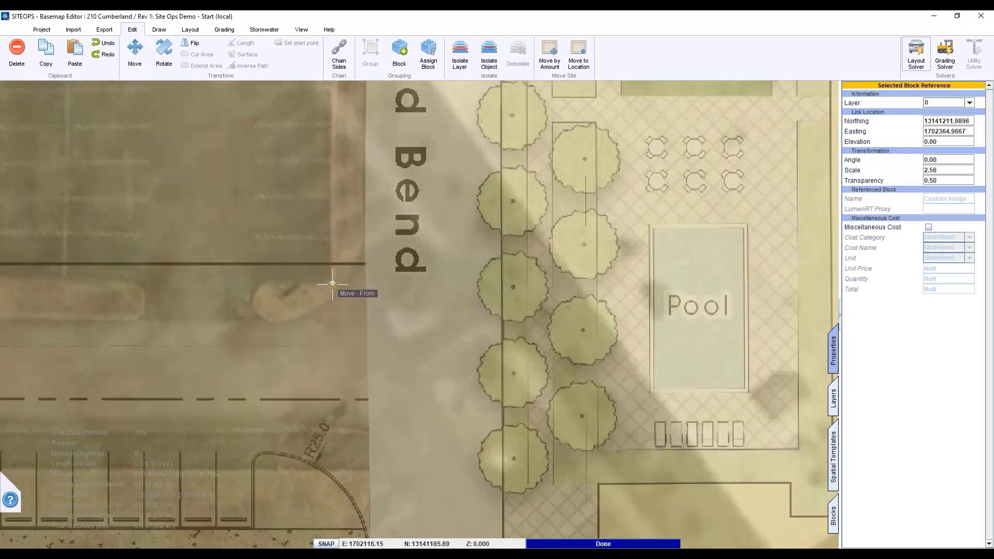
{"action": "left_click", "coordinate": [333, 282]}
{"action": "scroll", "coordinate": [392, 380], "scroll_direction": "down", "scroll_amount": 5}
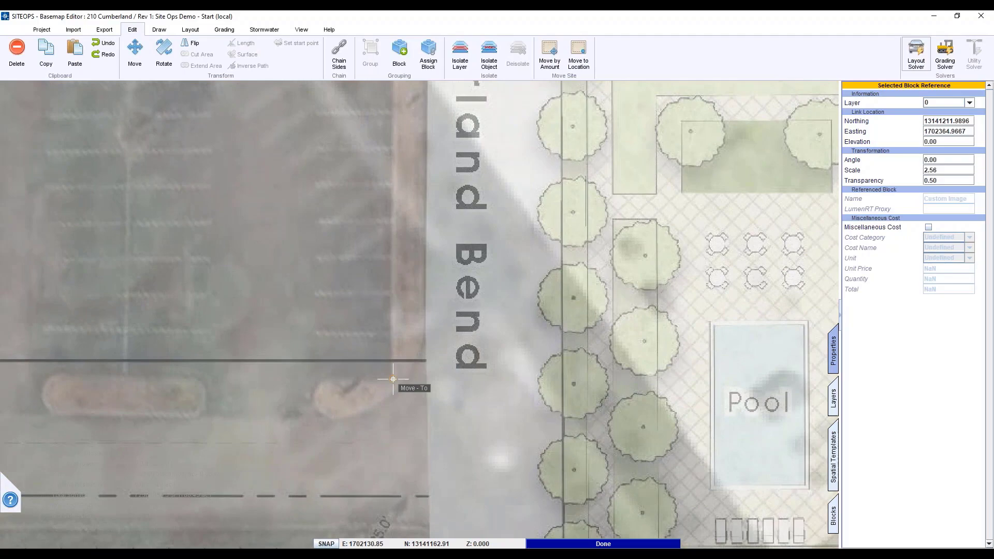
{"action": "scroll", "coordinate": [392, 379], "scroll_direction": "down", "scroll_amount": 5}
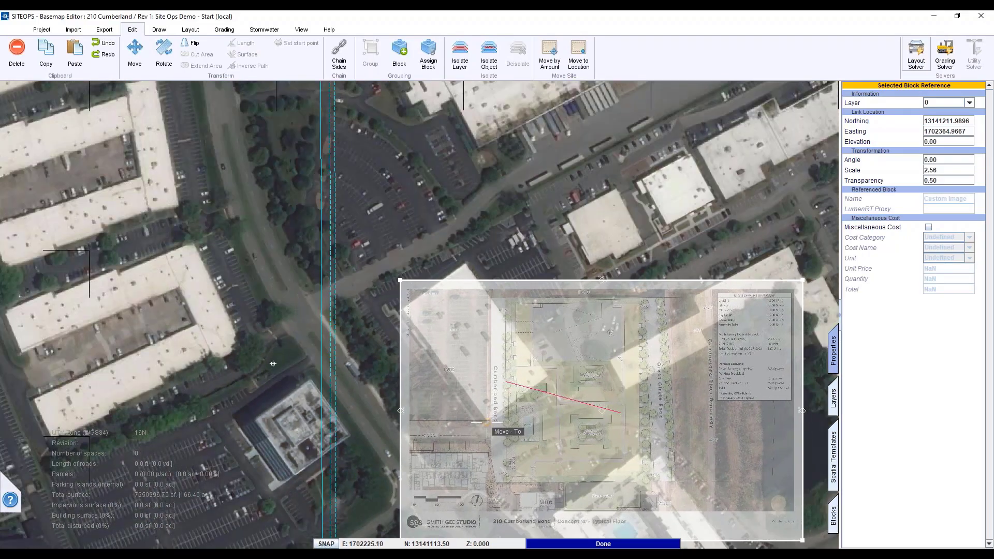
{"action": "middle_click_drag", "start_coordinate": [486, 423], "coordinate": [271, 361]}
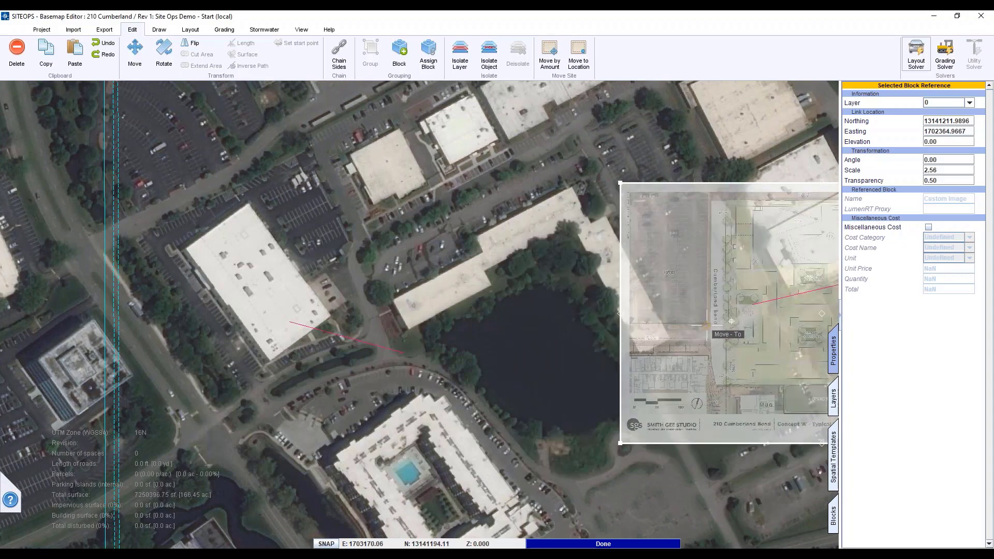
{"action": "scroll", "coordinate": [733, 325], "scroll_direction": "up", "scroll_amount": 5}
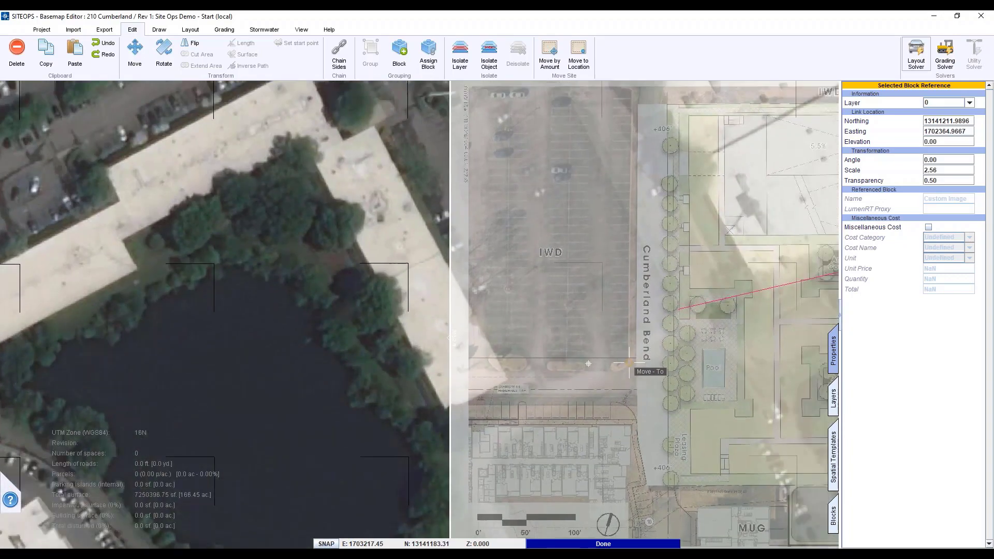
{"action": "scroll", "coordinate": [579, 362], "scroll_direction": "up", "scroll_amount": 4}
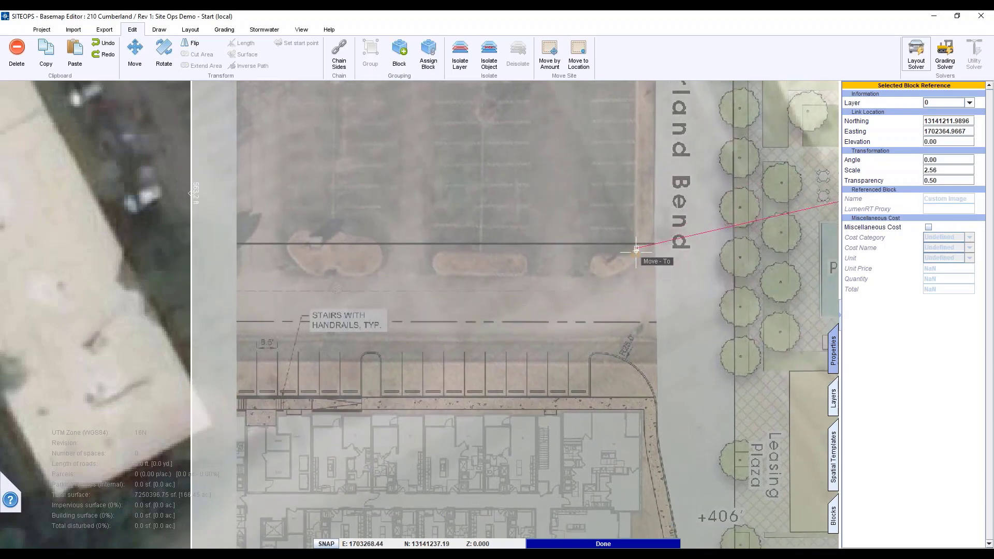
{"action": "scroll", "coordinate": [629, 348], "scroll_direction": "down", "scroll_amount": 5}
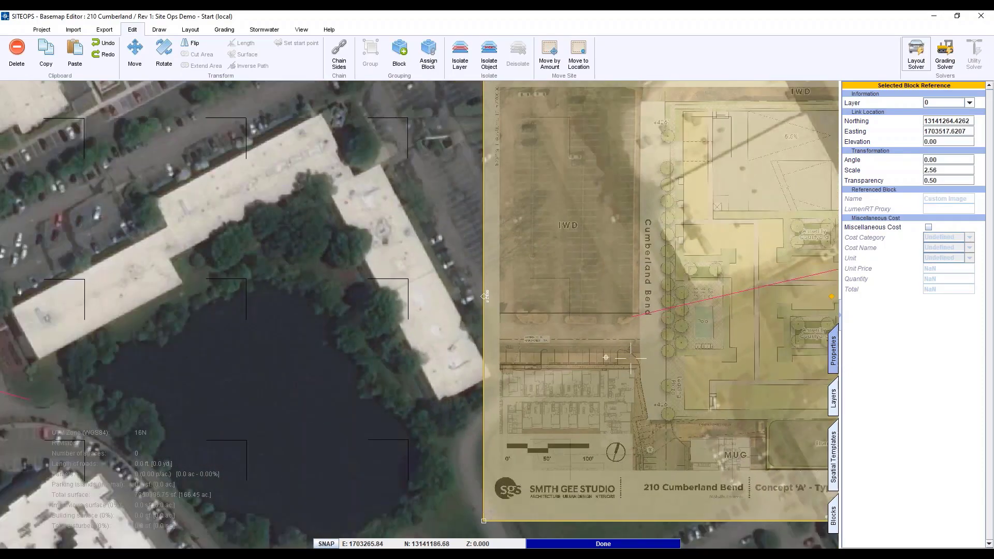
{"action": "middle_click_drag", "start_coordinate": [630, 358], "coordinate": [219, 350]}
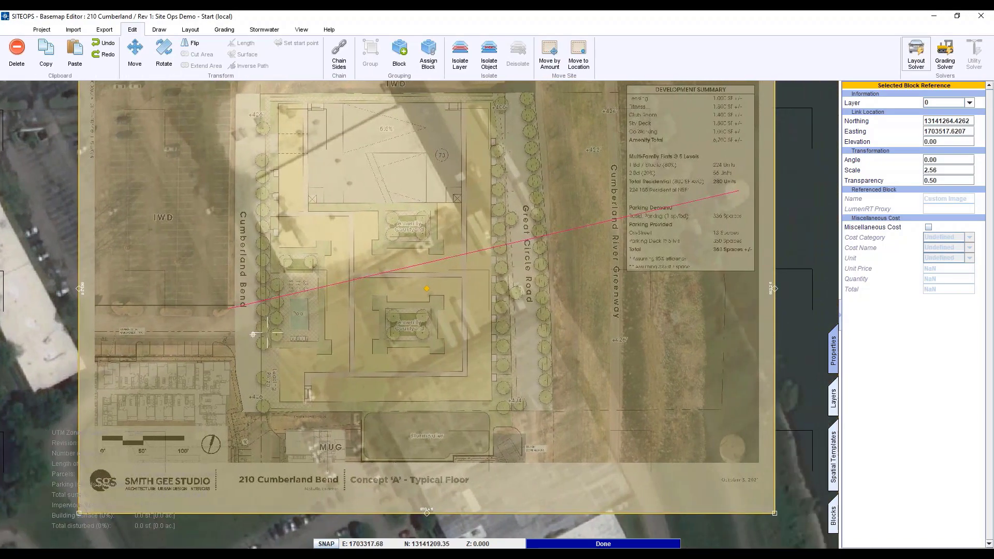
- Rotate the site plan about its Cumberland Bend corner, from the round tank to the aerial's diagonal orientation
{"action": "scroll", "coordinate": [250, 335], "scroll_direction": "up", "scroll_amount": 3}
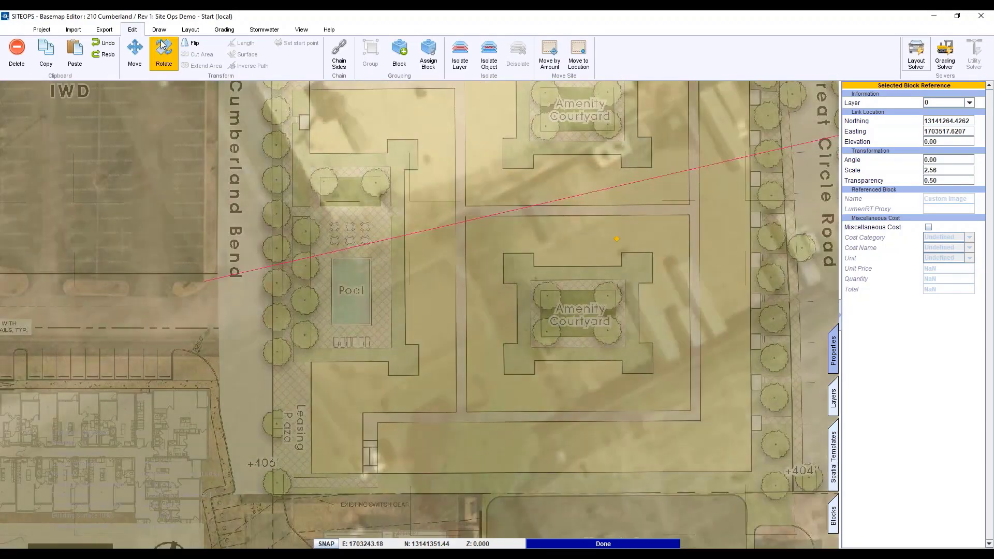
{"action": "left_click", "coordinate": [163, 52]}
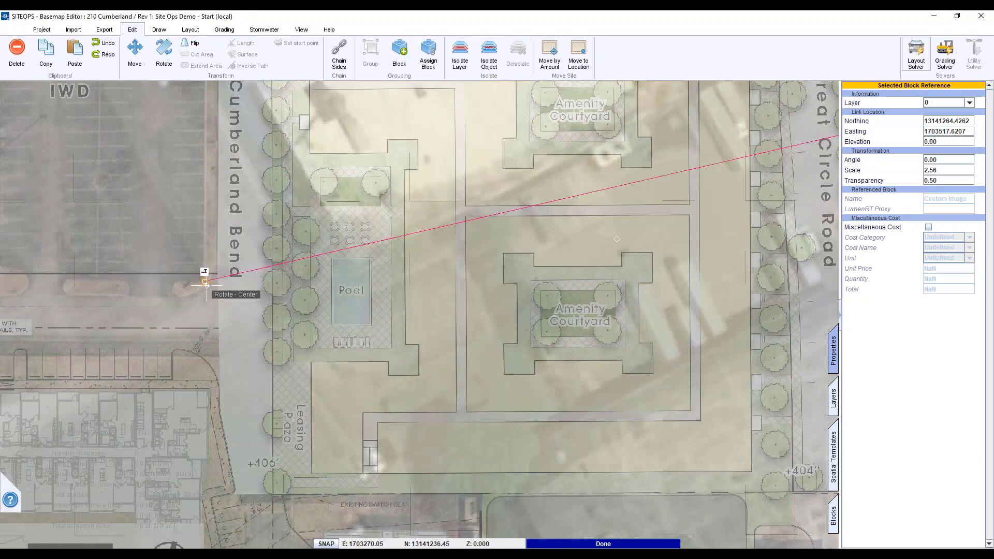
{"action": "scroll", "coordinate": [206, 285], "scroll_direction": "up", "scroll_amount": 2}
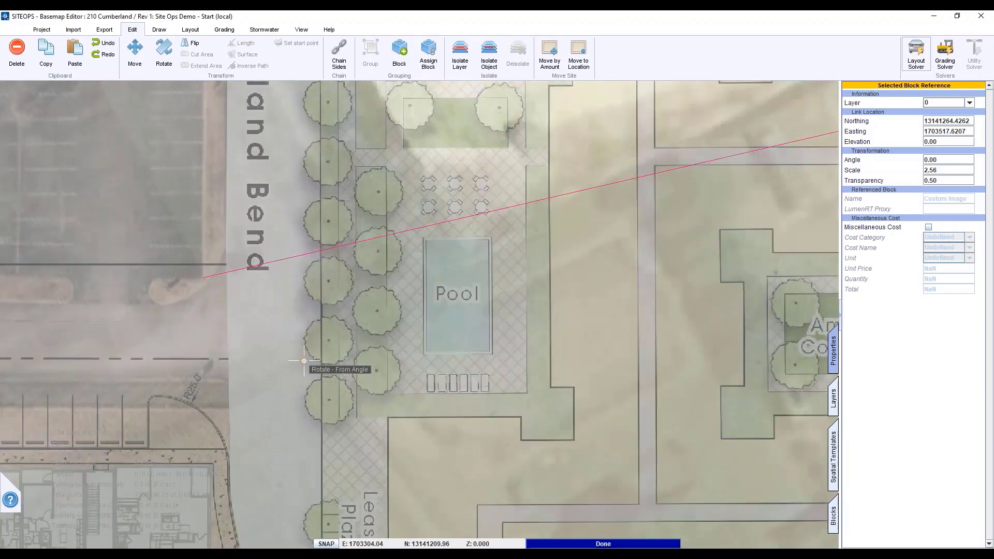
{"action": "scroll", "coordinate": [305, 363], "scroll_direction": "down", "scroll_amount": 5}
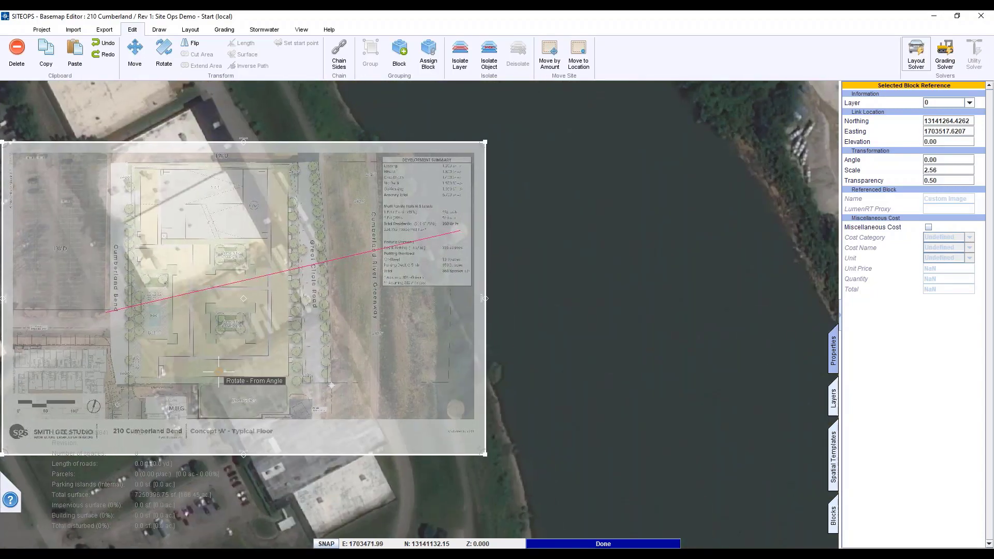
{"action": "scroll", "coordinate": [447, 409], "scroll_direction": "up", "scroll_amount": 4}
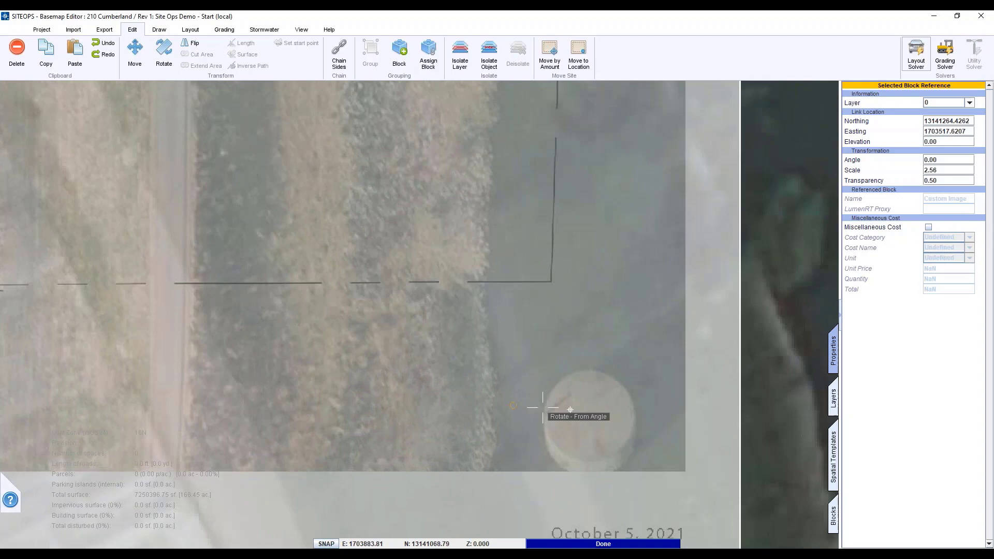
{"action": "left_click", "coordinate": [590, 417]}
{"action": "scroll", "coordinate": [590, 416], "scroll_direction": "down", "scroll_amount": 4}
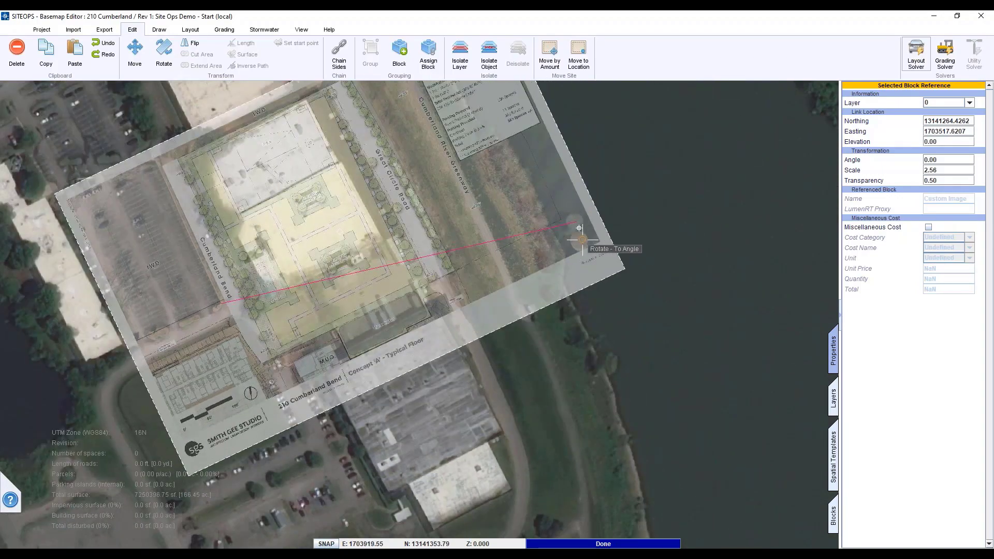
{"action": "left_click", "coordinate": [576, 222]}
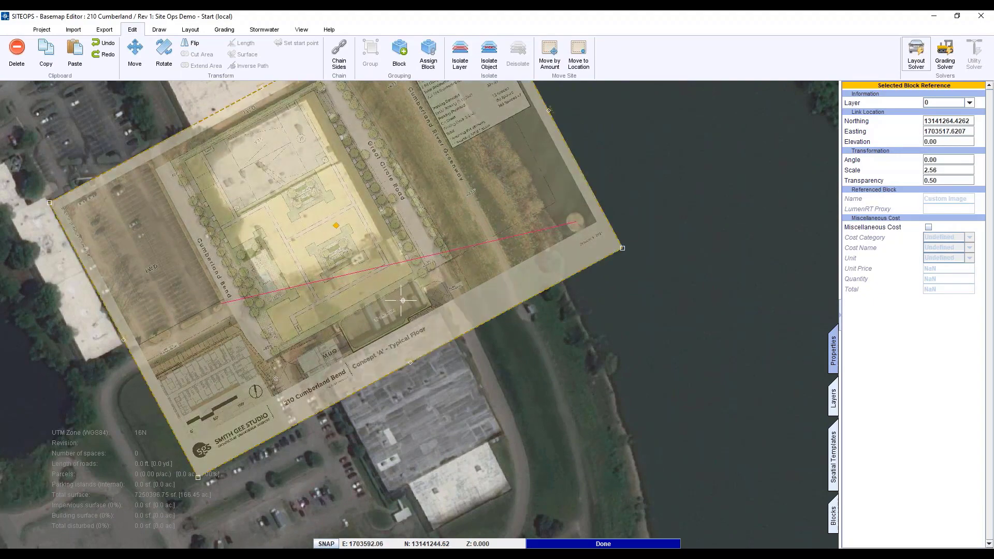
{"action": "middle_click_drag", "start_coordinate": [402, 302], "coordinate": [440, 343]}
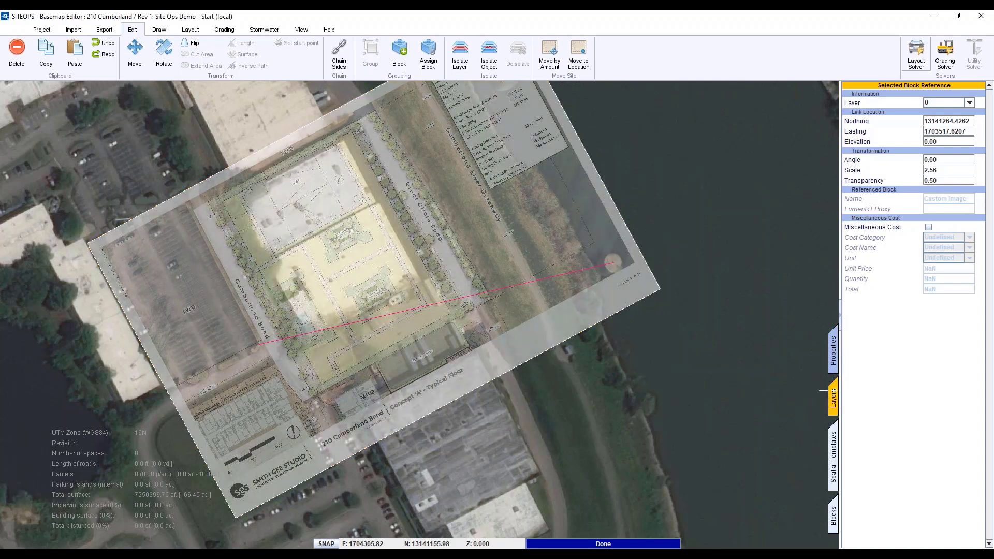
- In the Layers list, hide and re-show layer 0 to compare the overlay with the aerial
{"action": "left_click", "coordinate": [828, 391]}
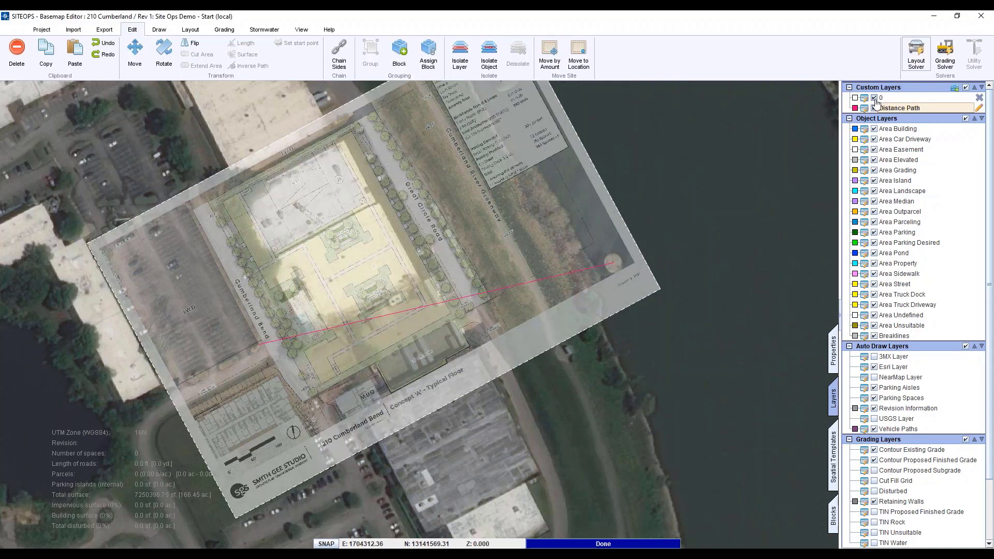
{"action": "left_click", "coordinate": [875, 98]}
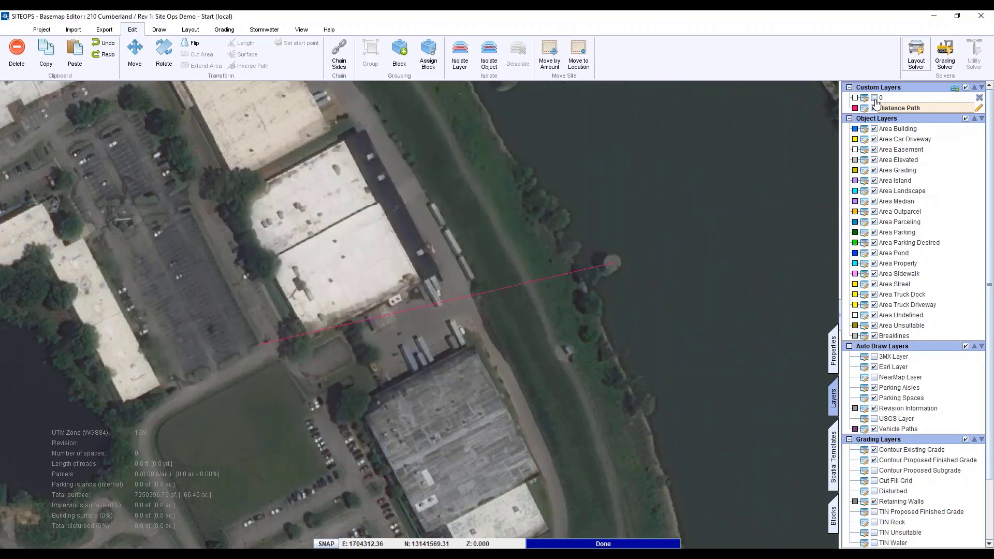
{"action": "left_click", "coordinate": [874, 98]}
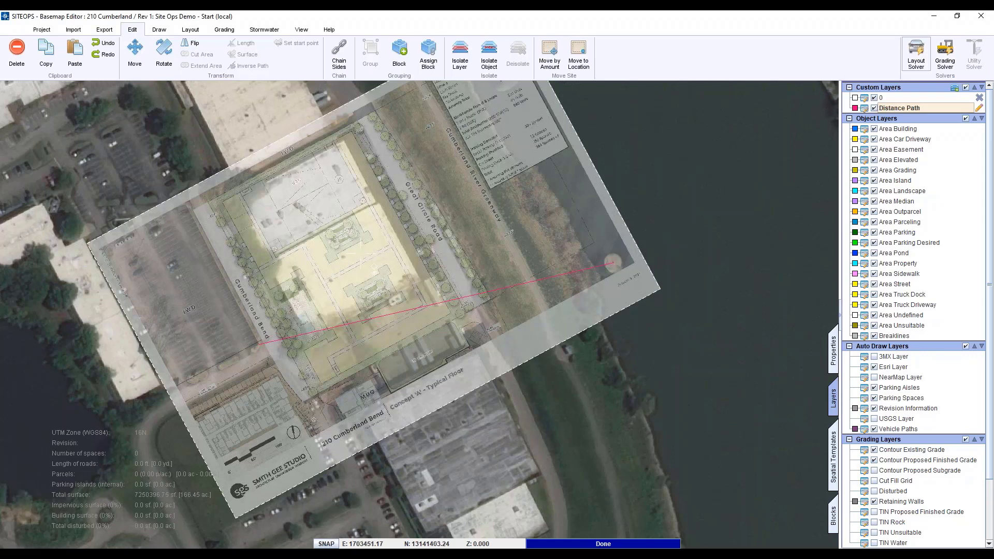
- Select then deselect the site plan overlay and switch to the Project ribbon
{"action": "left_click", "coordinate": [357, 267]}
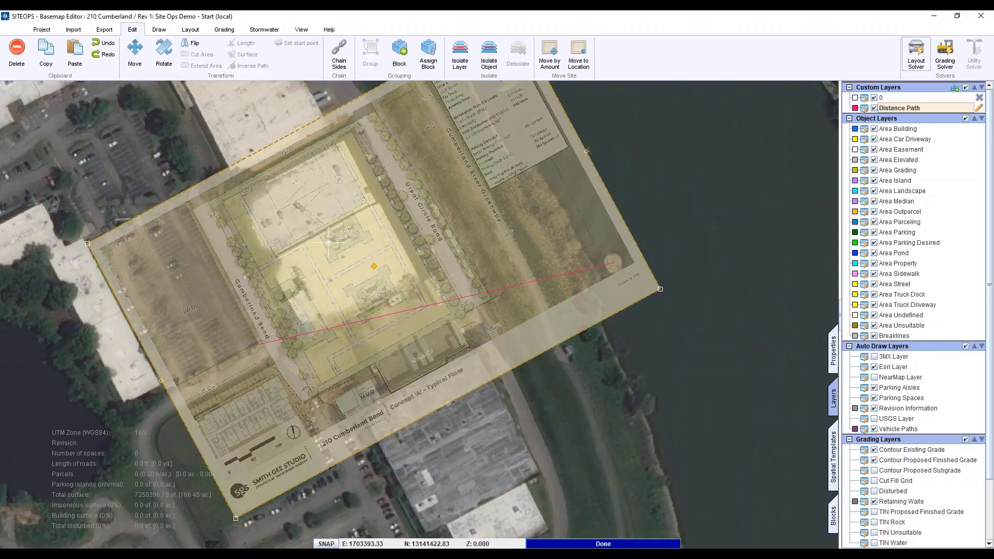
{"action": "key", "text": "Escape"}
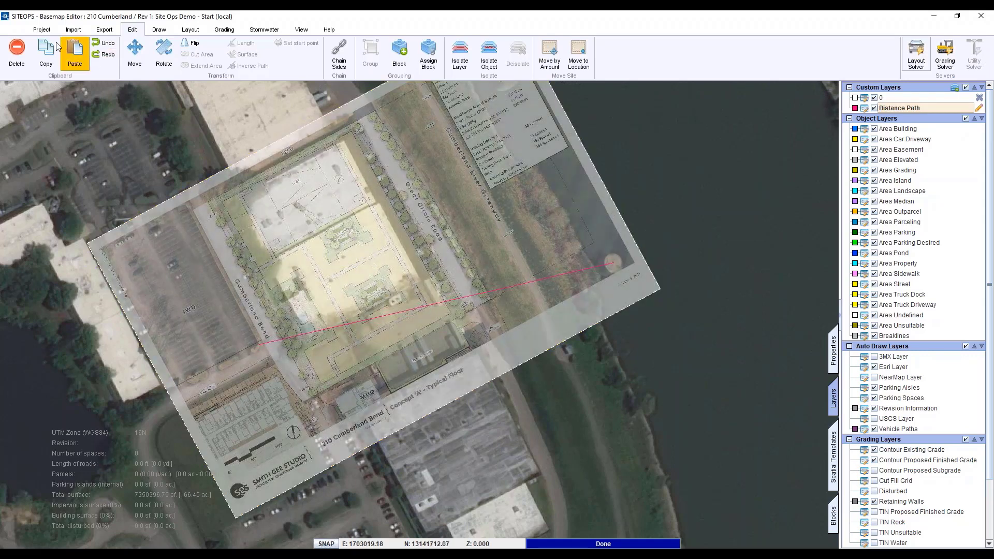
{"action": "left_click", "coordinate": [42, 30]}
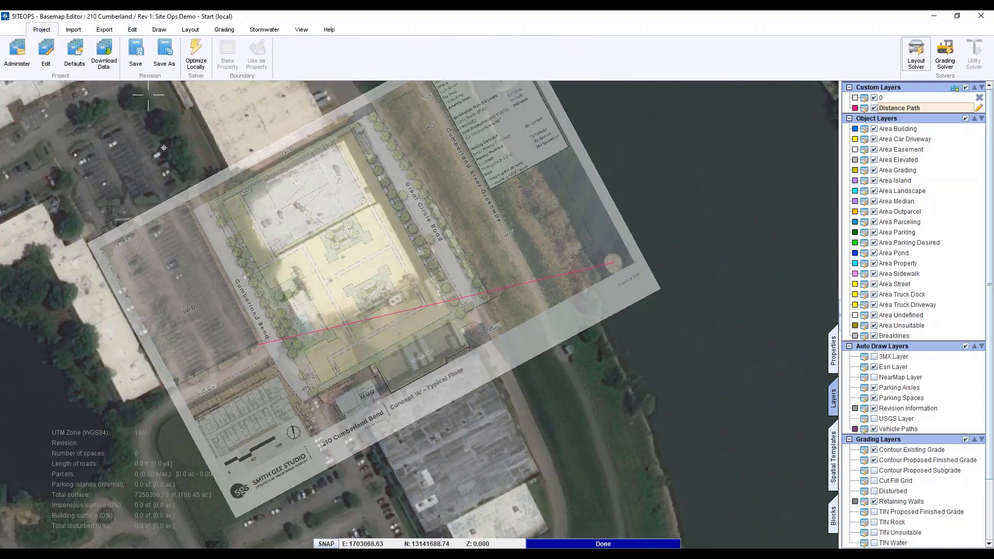
{"action": "left_click", "coordinate": [278, 270]}
{"action": "scroll", "coordinate": [278, 270], "scroll_direction": "up", "scroll_amount": 3}
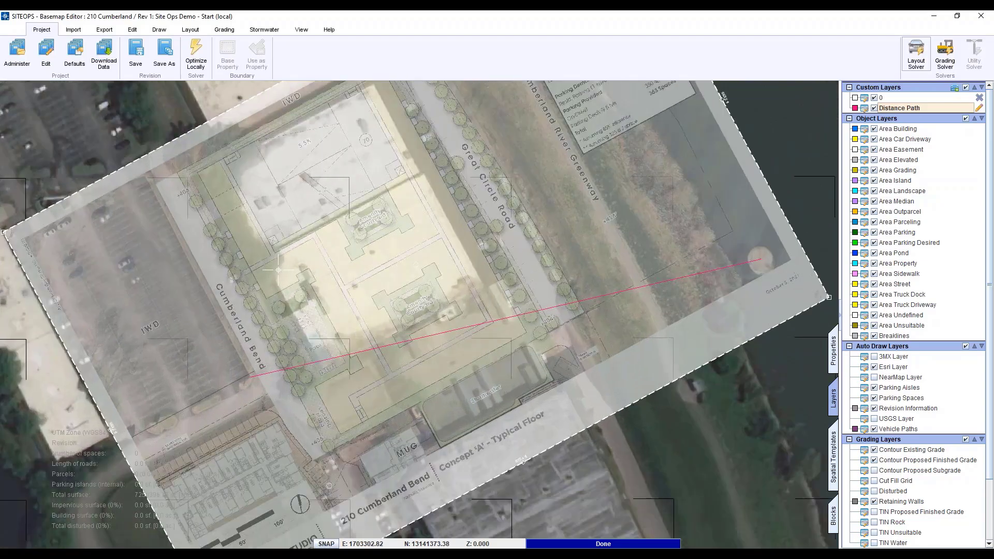